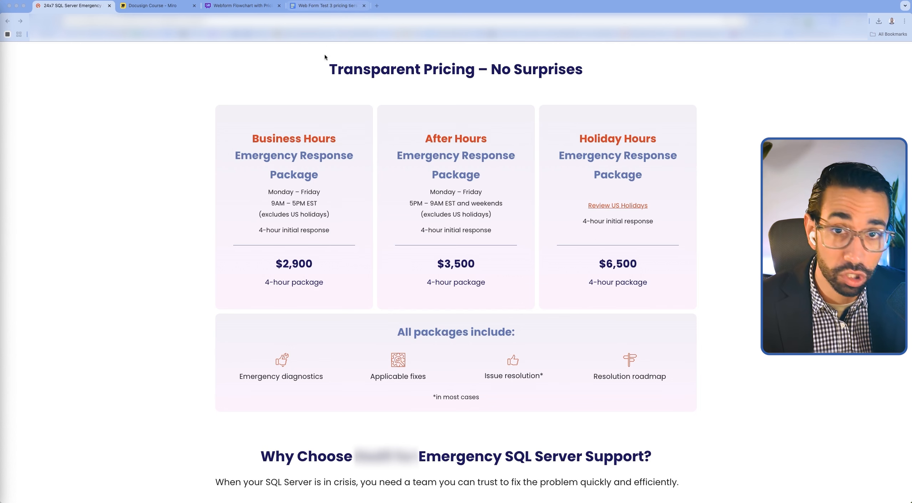
# Step: Switch to the Web Form Test 3 pricing tiers Google Doc and examine the cells of its Package table
pyautogui.click(343, 6)
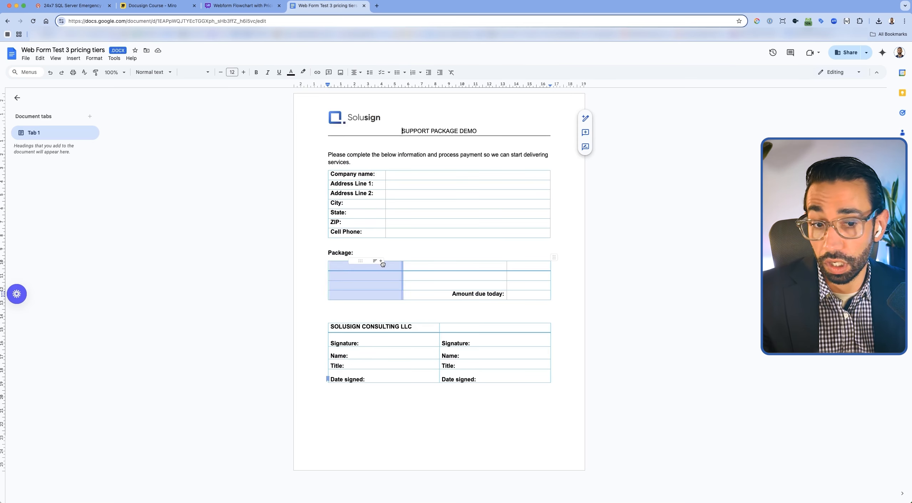
pyautogui.moveTo(391, 266); pyautogui.dragTo(413, 270)
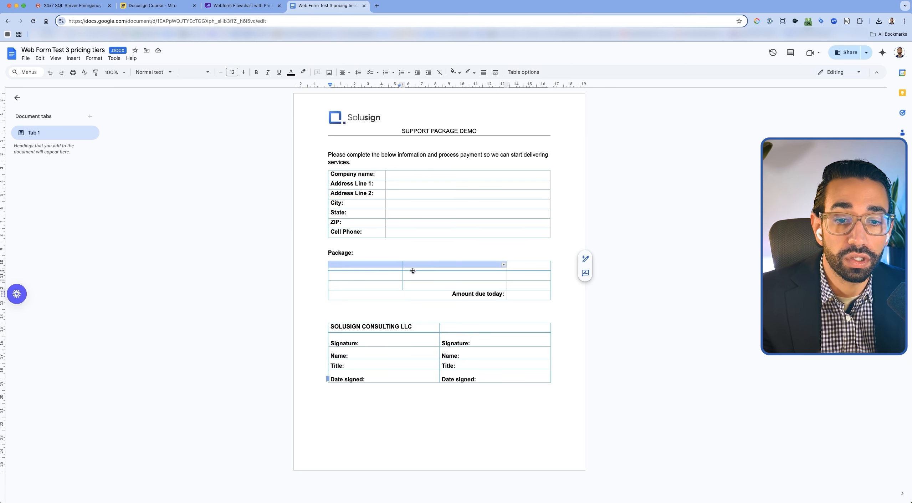
pyautogui.moveTo(526, 278); pyautogui.dragTo(540, 285)
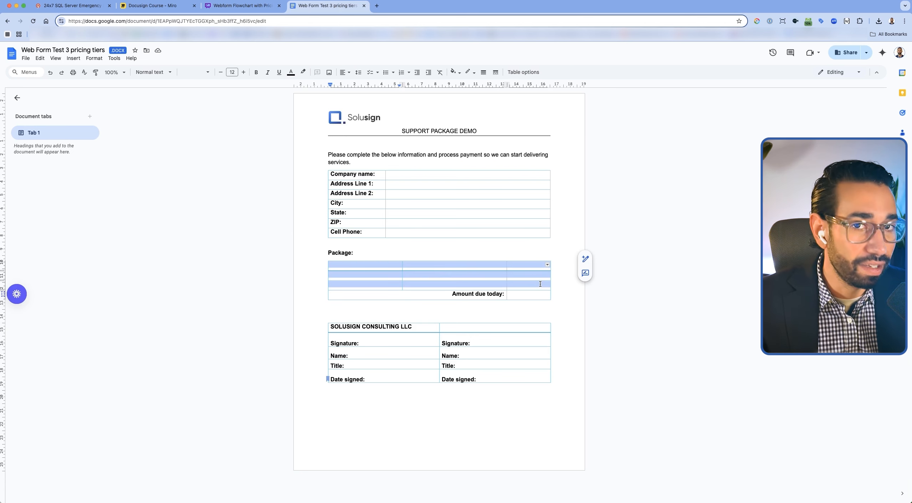
pyautogui.click(496, 287)
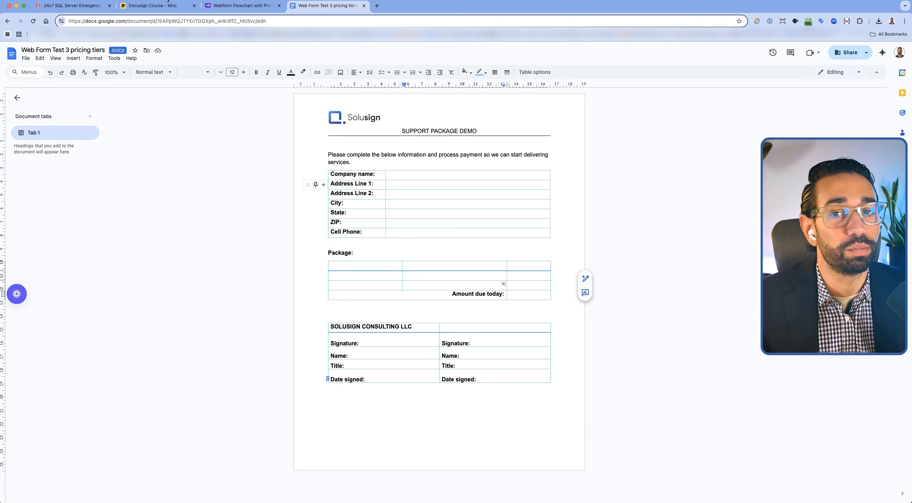
pyautogui.click(136, 6)
pyautogui.click(87, 6)
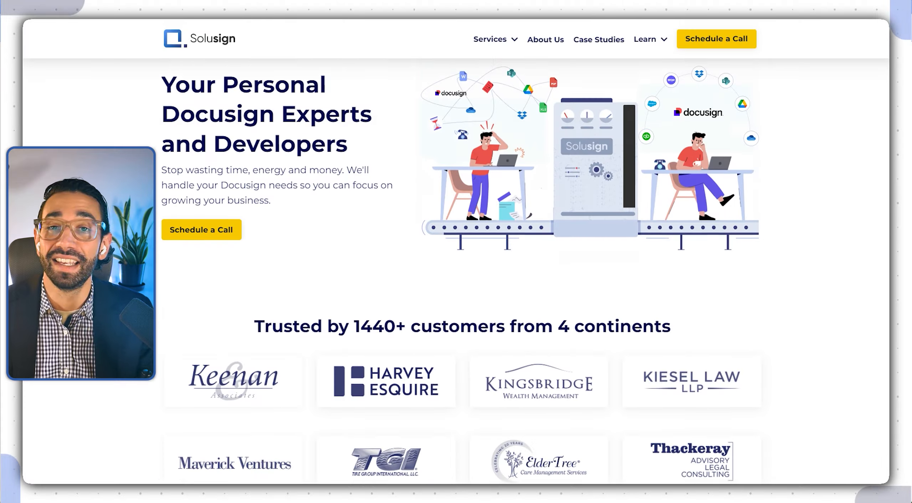
# Step: Look through the Solusign homepage, from the customer logos and company introduction to the services and case studies
pyautogui.scroll(-5, 456, 249)
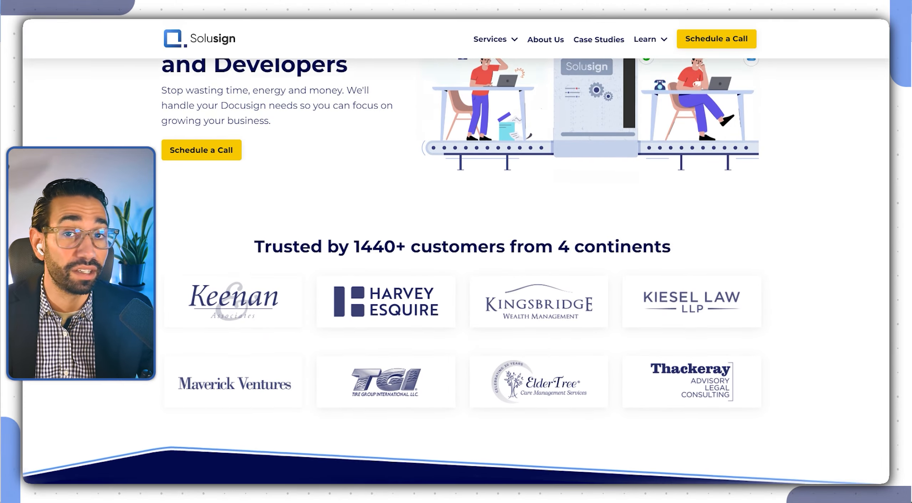
pyautogui.scroll(-9, 456, 271)
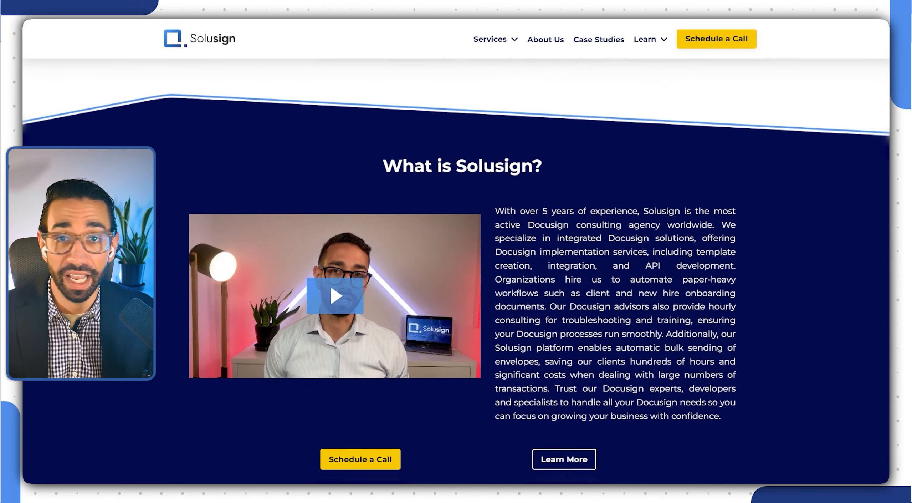
pyautogui.scroll(-10, 457, 271)
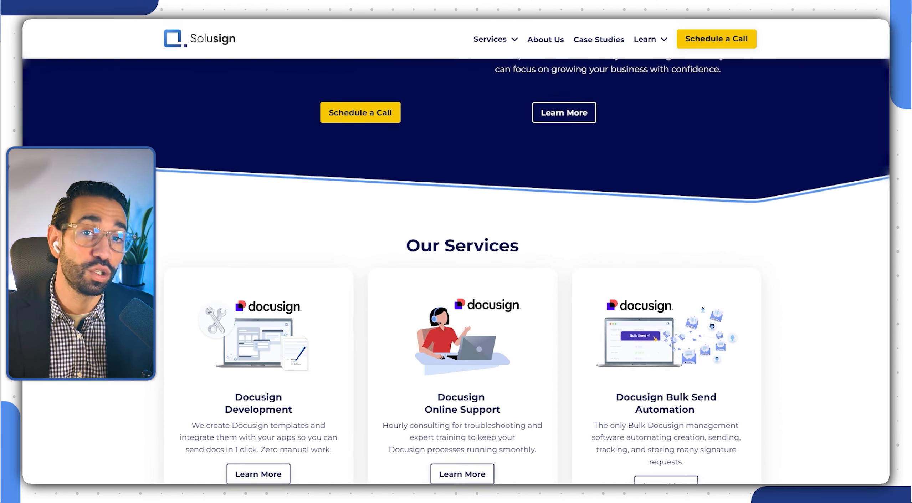
pyautogui.scroll(-8, 456, 271)
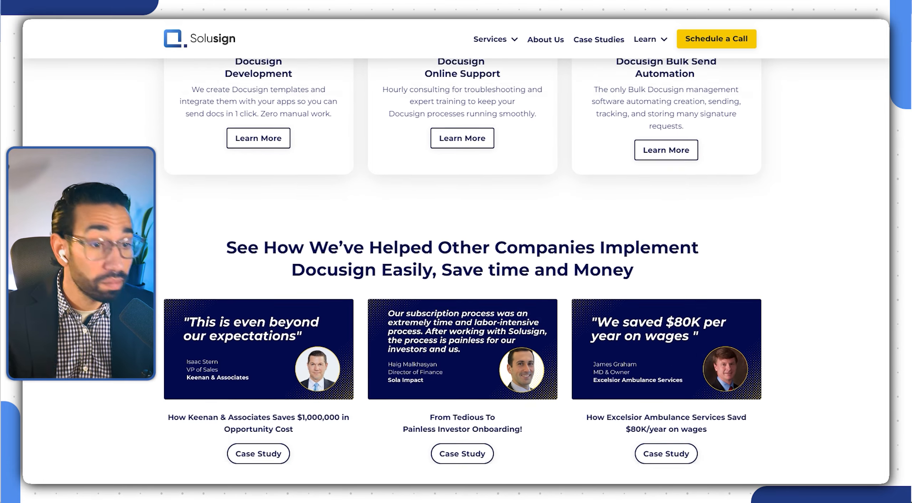
pyautogui.scroll(-11, 457, 271)
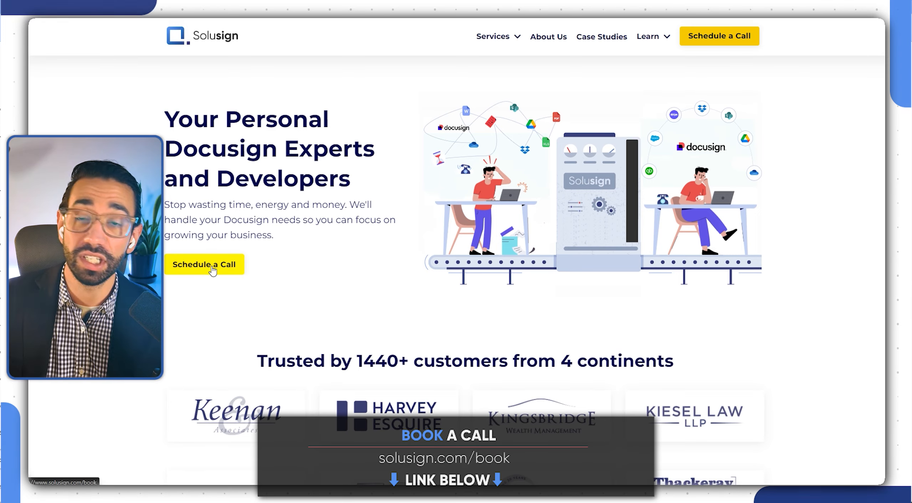
# Step: Start booking a Docusign Development call on the Solusign site and request the DocuSign Mastery cheat sheet download
pyautogui.click(212, 268)
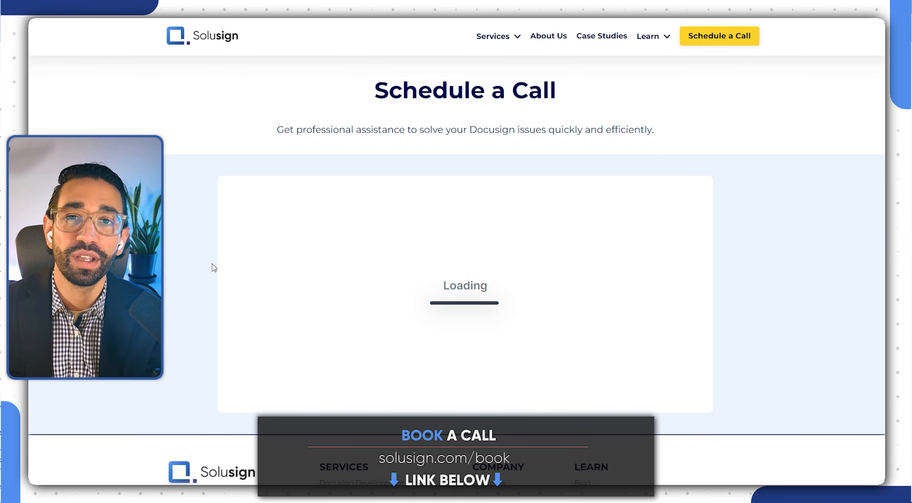
pyautogui.click(371, 308)
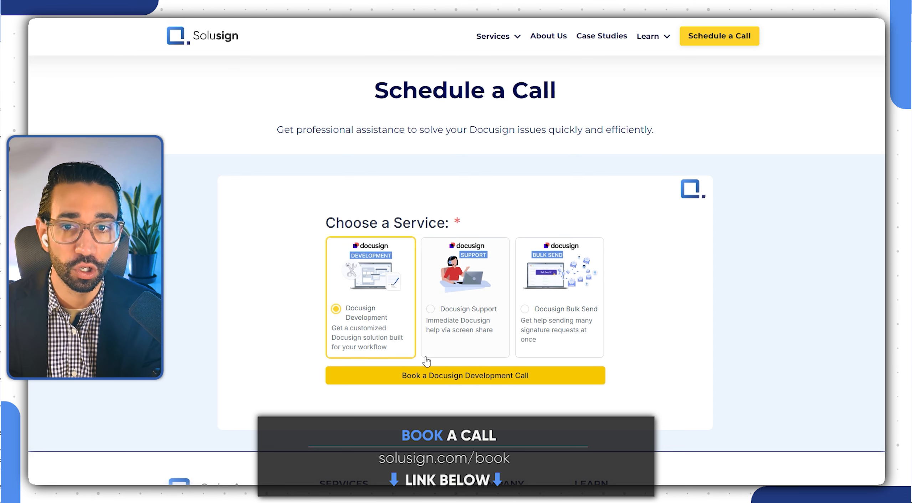
pyautogui.click(454, 378)
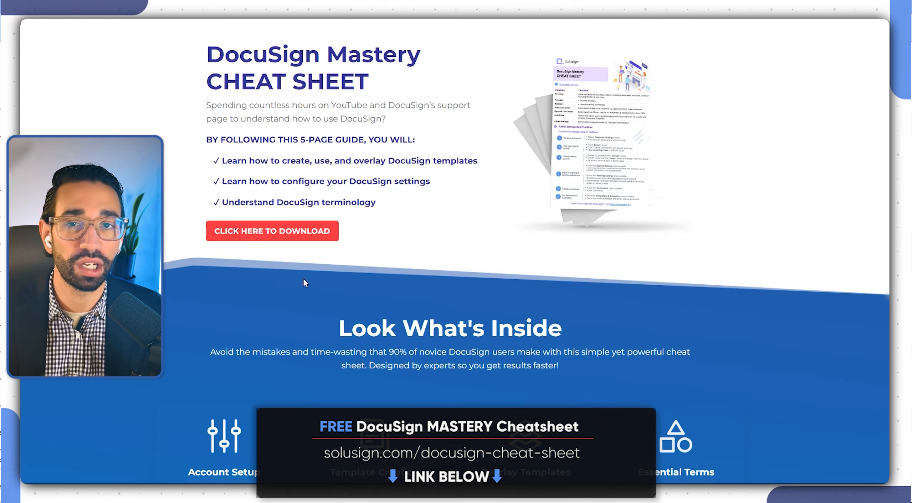
pyautogui.click(296, 238)
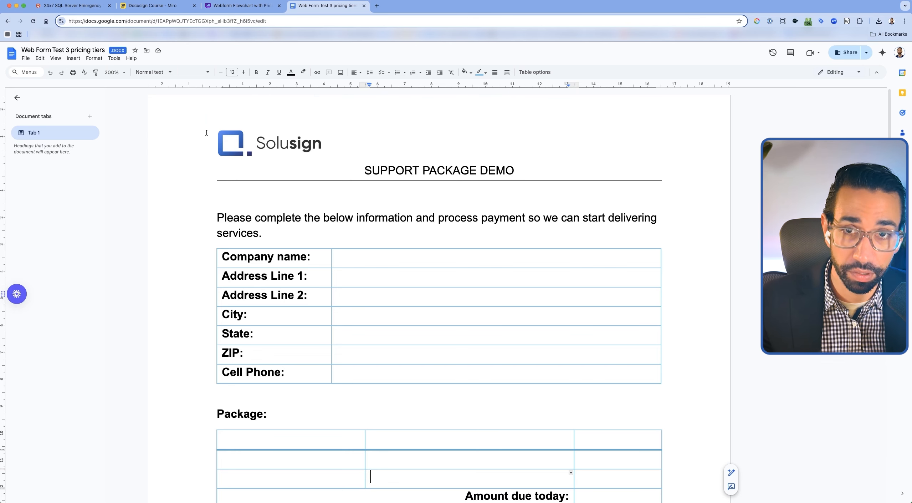
# Step: Compare the empty Package table and amount due cell in the Google Doc with the three emergency packages on the pricing page
pyautogui.scroll(-2, 392, 248)
pyautogui.scroll(-2, 443, 282)
pyautogui.moveTo(273, 284)
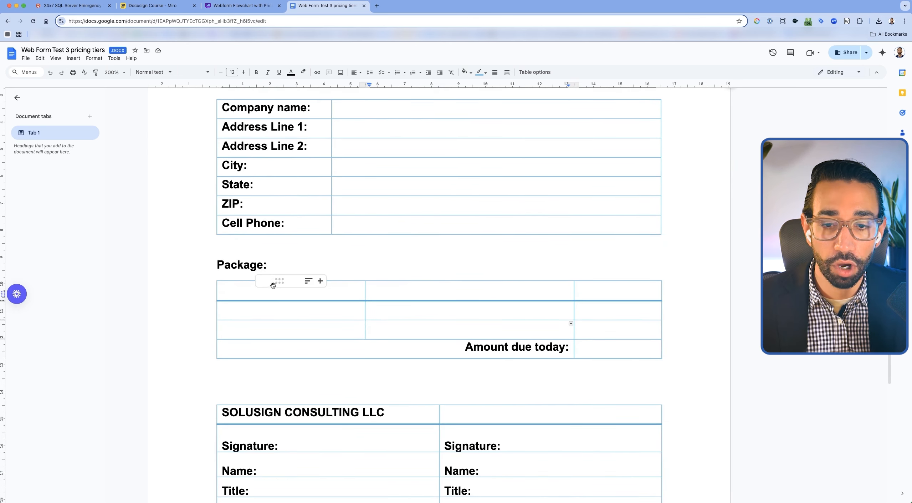
pyautogui.click(245, 293)
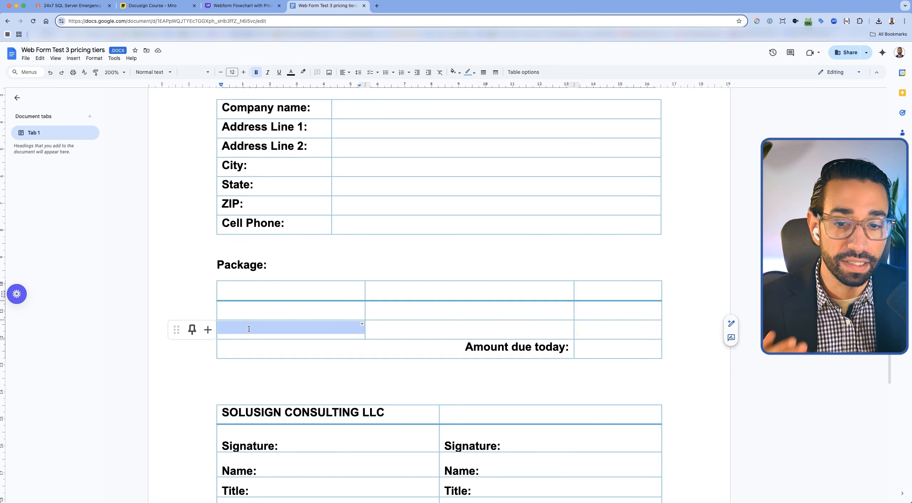
pyautogui.click(87, 9)
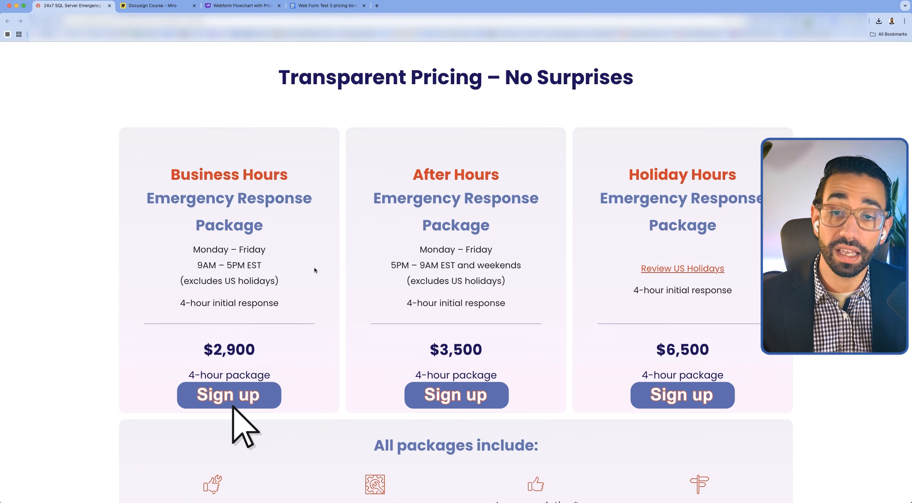
pyautogui.click(328, 5)
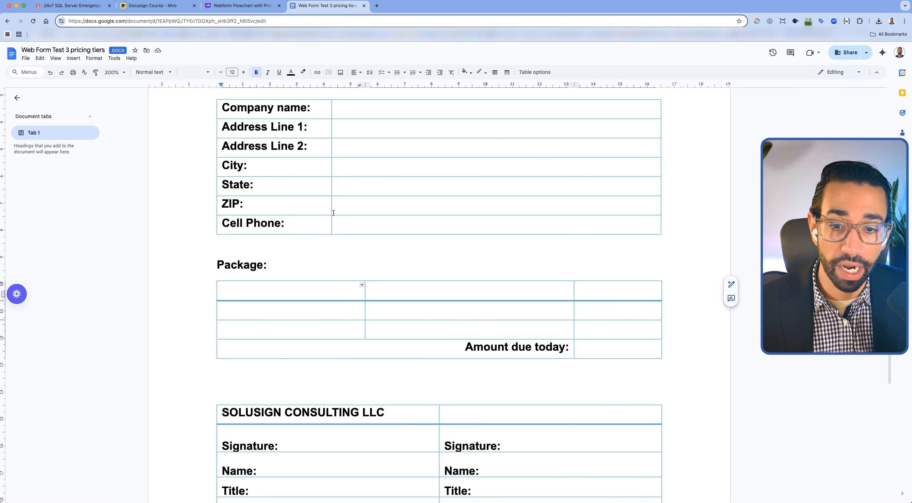
pyautogui.scroll(-1, 341, 225)
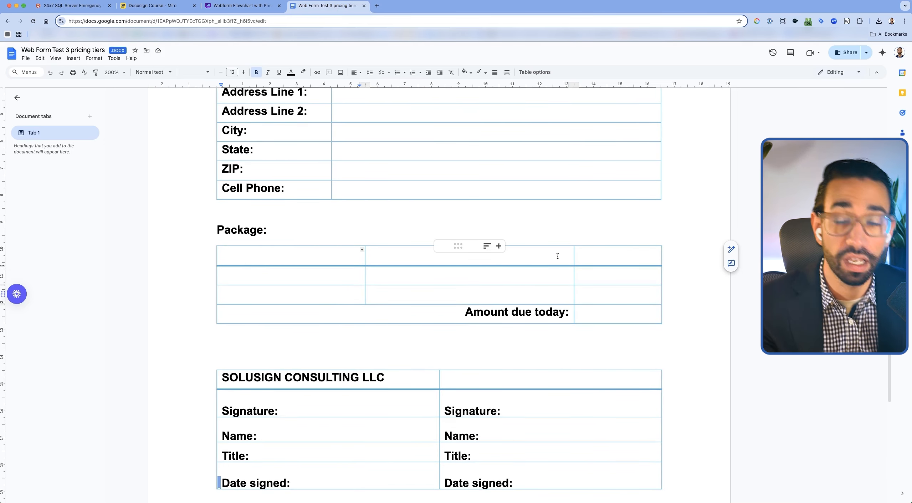
pyautogui.click(609, 320)
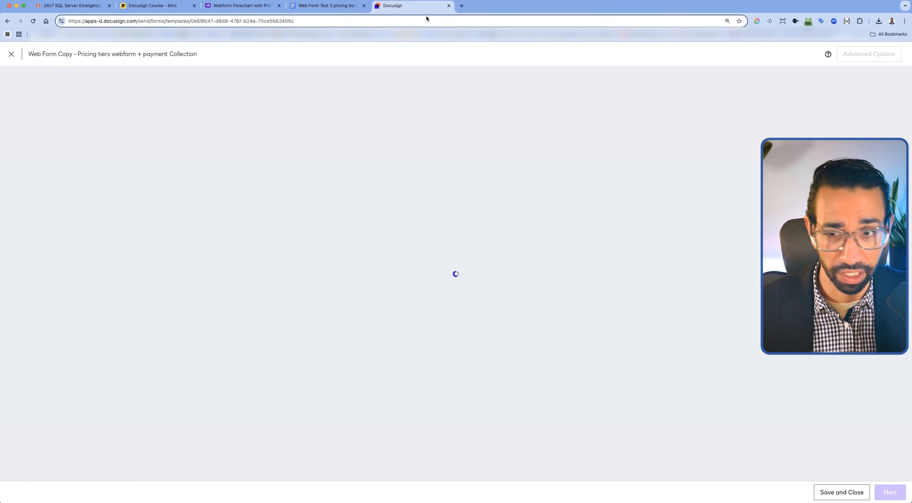
# Step: Preview the document attached to the Docusign template and compare it with the source Google Doc
pyautogui.scroll(-3, 820, 376)
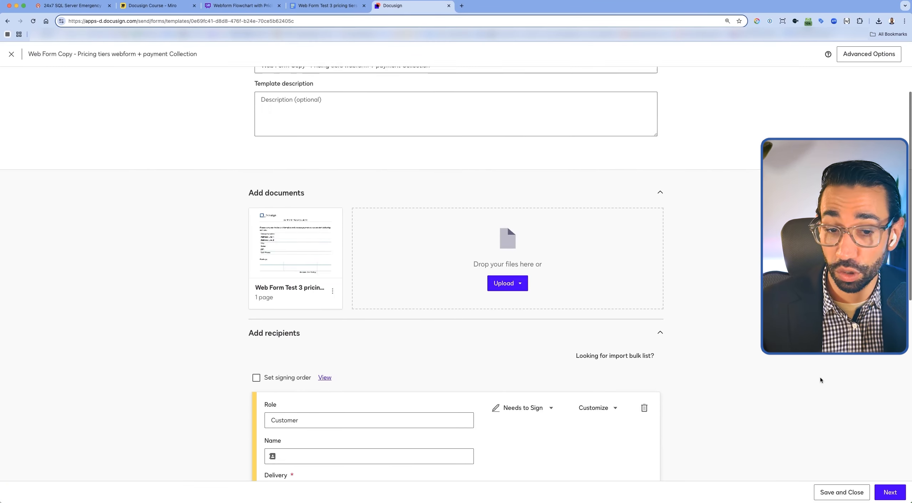
pyautogui.click(295, 240)
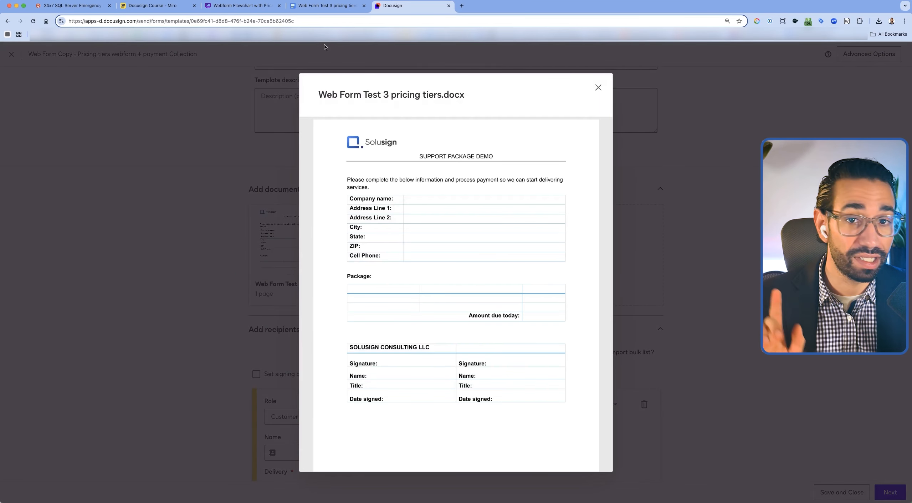
pyautogui.click(327, 6)
pyautogui.scroll(5, 485, 195)
pyautogui.scroll(-5, 484, 196)
pyautogui.scroll(-3, 485, 267)
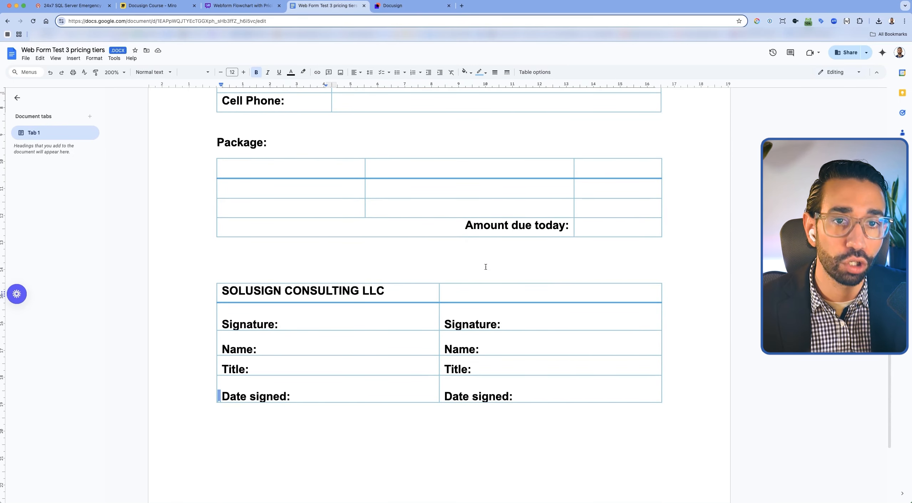
# Step: Return to the Docusign template, review its Customer recipient, and continue to the field placement page
pyautogui.click(412, 9)
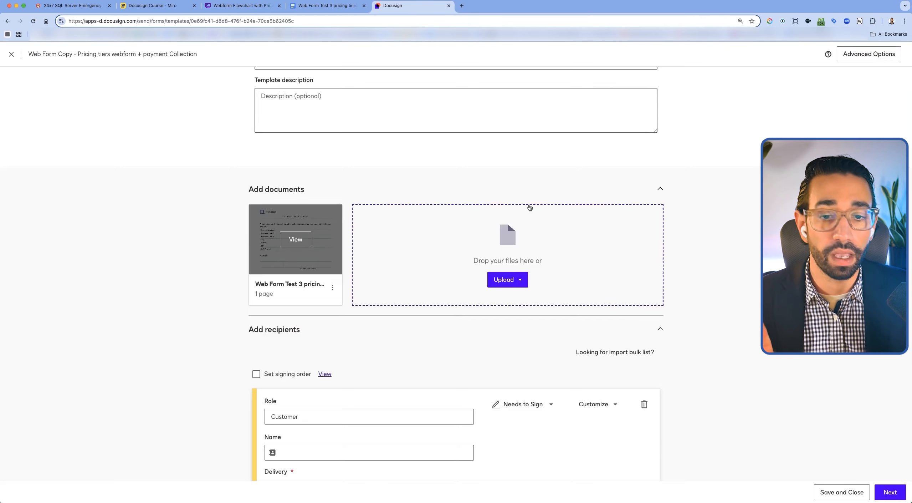
pyautogui.scroll(-10, 544, 224)
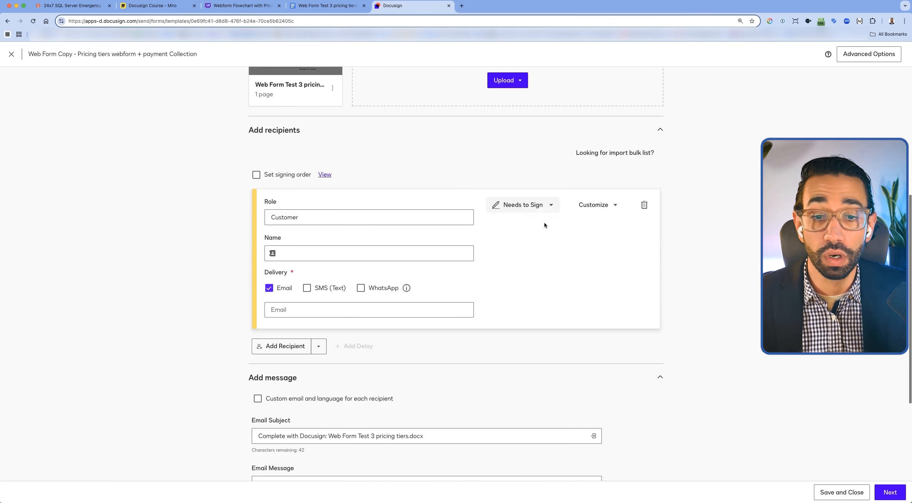
pyautogui.scroll(8, 606, 267)
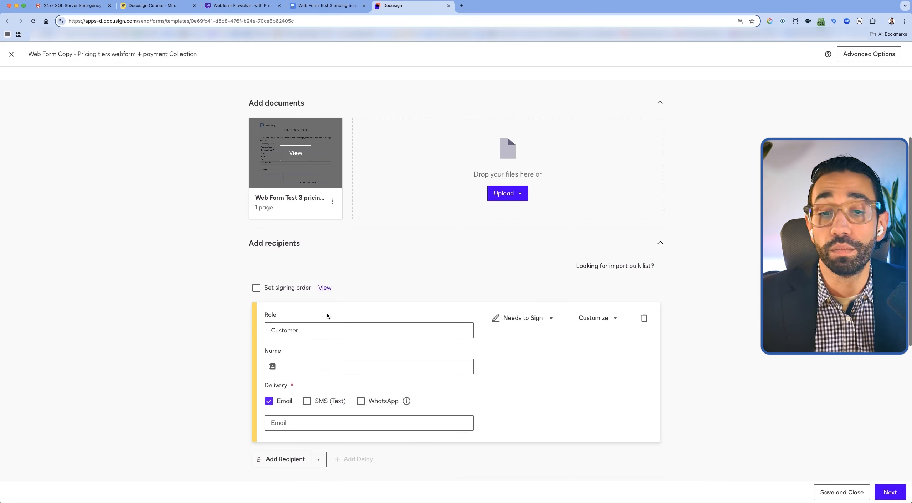
pyautogui.scroll(-2, 582, 306)
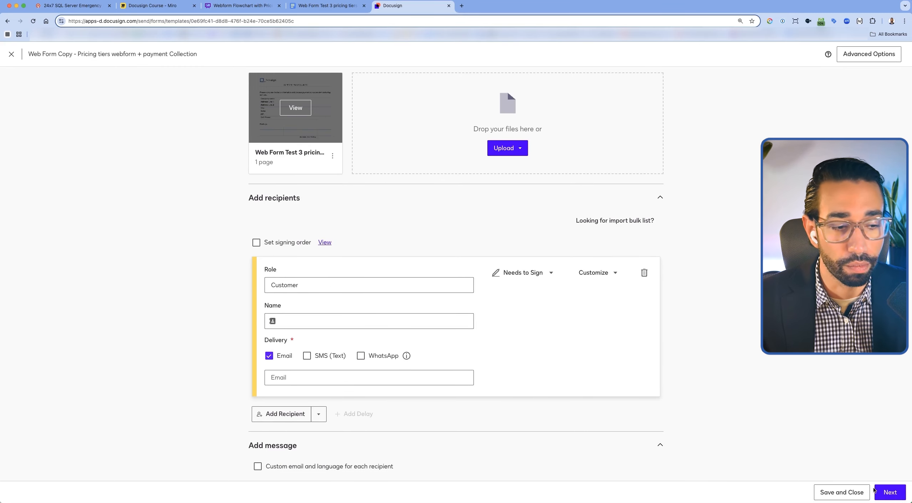
pyautogui.click(891, 493)
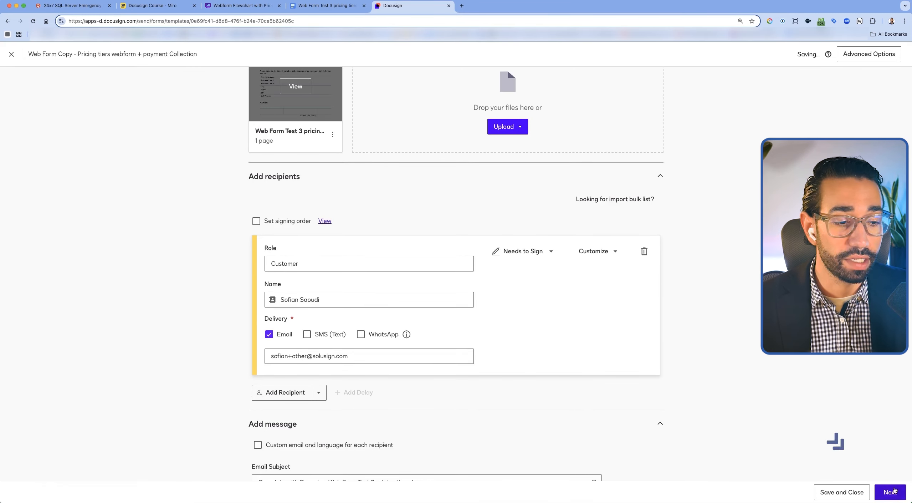
pyautogui.click(891, 492)
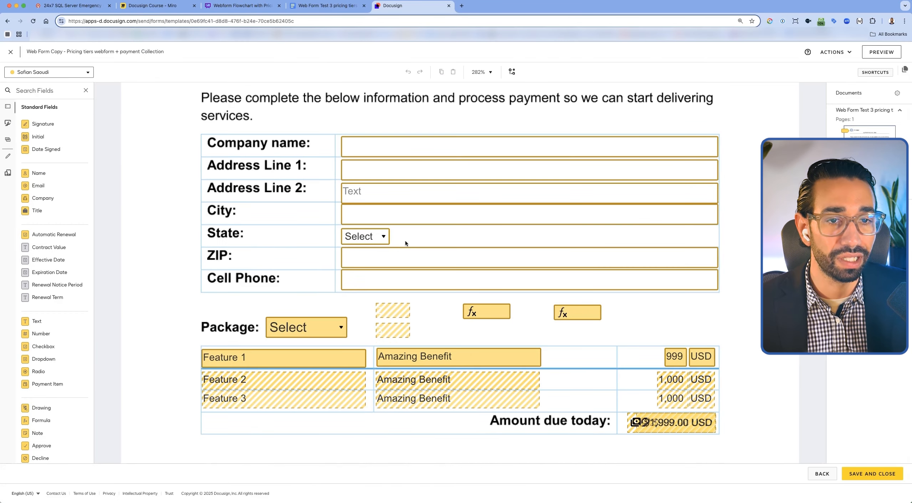
# Step: Show the template page at 125% and open the properties of the Package dropdown field
pyautogui.click(488, 72)
pyautogui.click(491, 135)
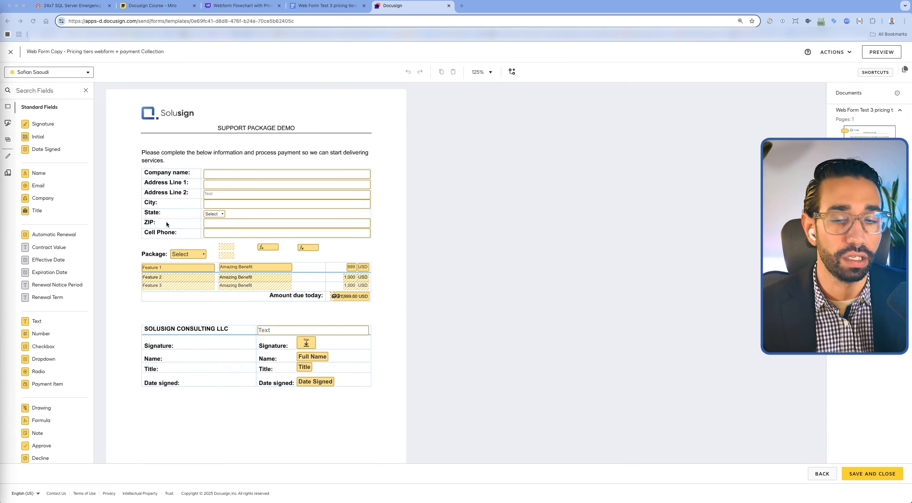
pyautogui.click(182, 254)
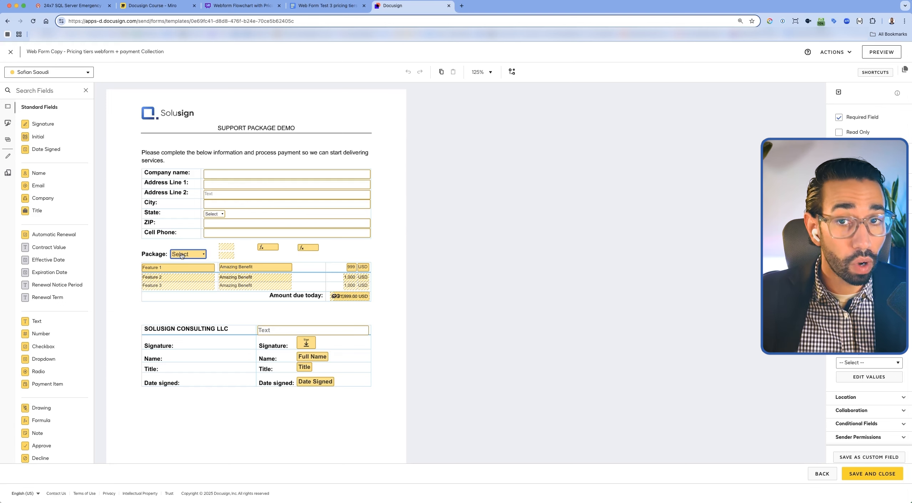
# Step: Switch to the Miro board and start the embedded Docusign web form beside the services flowchart
pyautogui.click(153, 5)
pyautogui.hscroll(2, 445, 159)
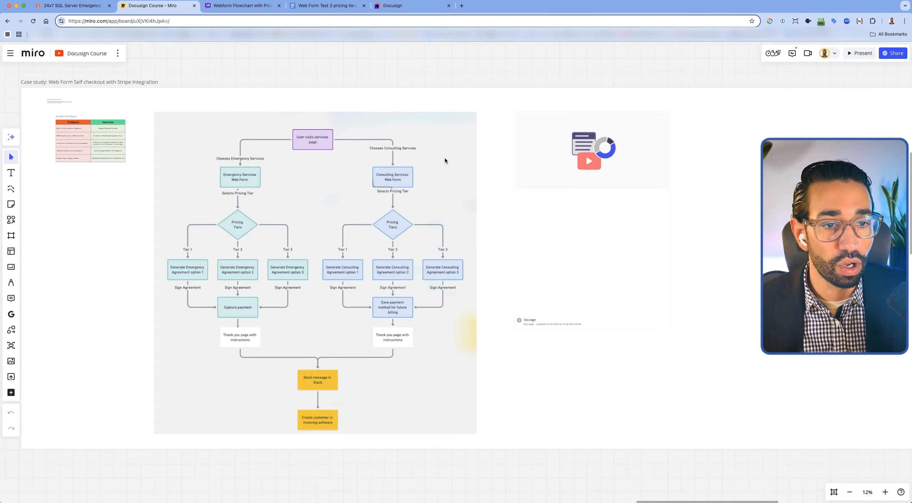
pyautogui.click(624, 213)
pyautogui.scroll(4, 624, 213)
pyautogui.scroll(1, 625, 214)
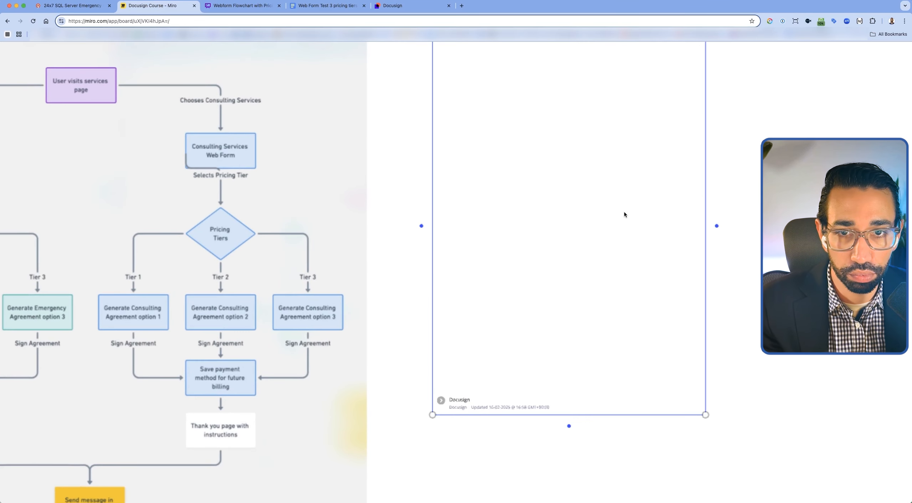
pyautogui.hscroll(2, 625, 213)
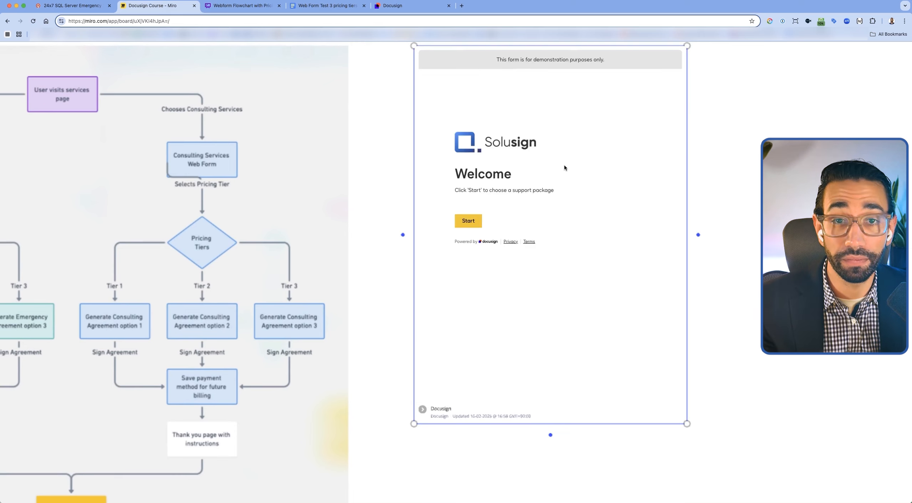
pyautogui.click(467, 223)
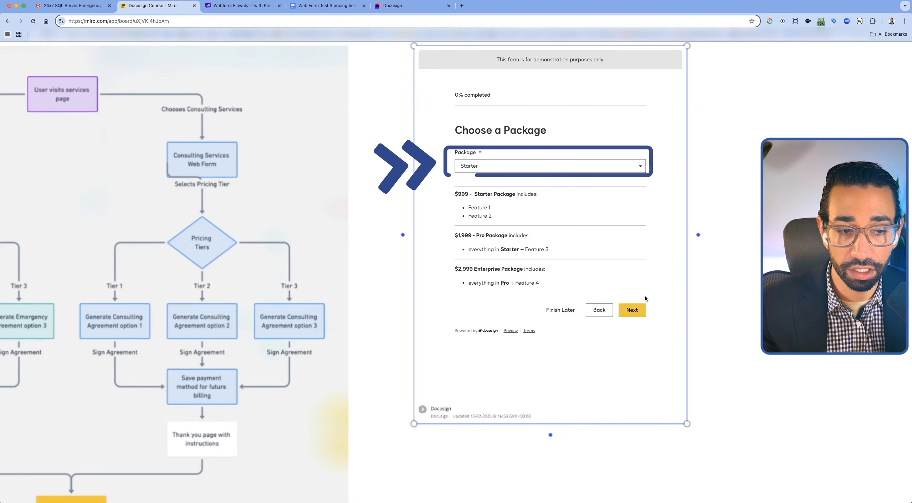
# Step: Continue with the Starter package, fill in the signer's name and email, and proceed to the company details
pyautogui.click(631, 310)
pyautogui.click(482, 162)
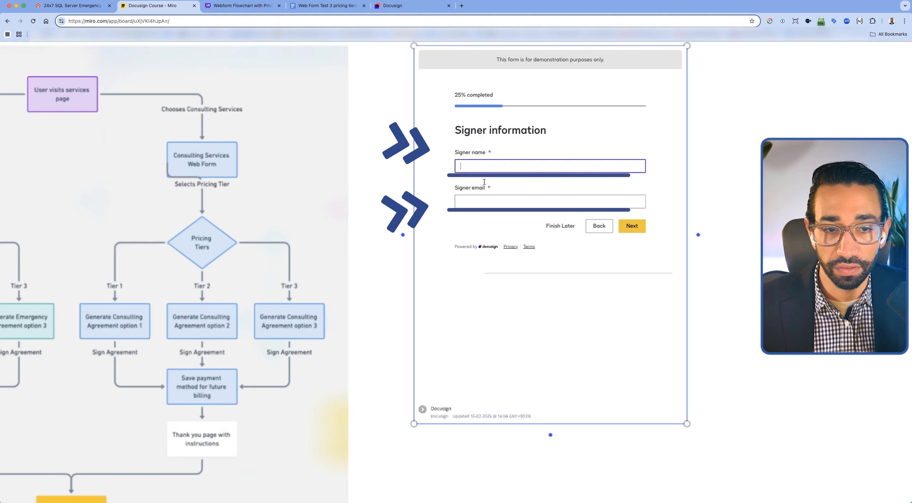
pyautogui.click(570, 291)
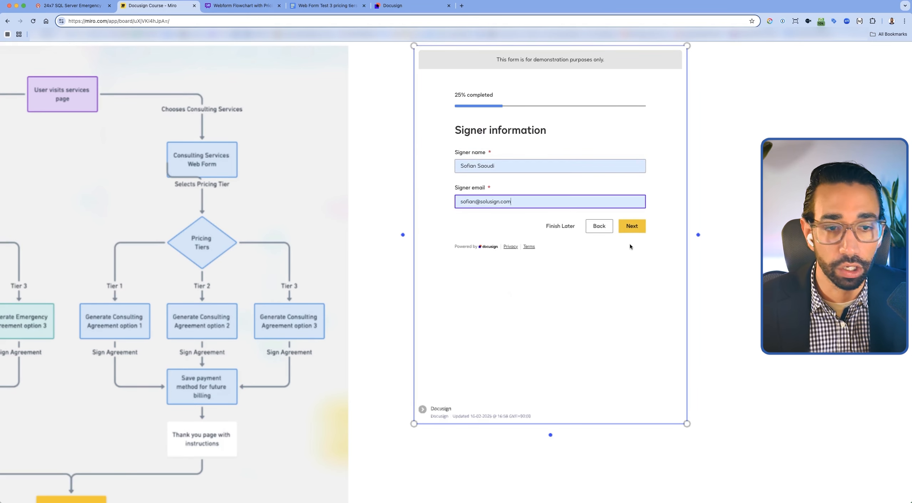
pyautogui.click(640, 230)
# Step: Leave the company details blank, review the form responses and submit them to open the agreement
pyautogui.click(510, 170)
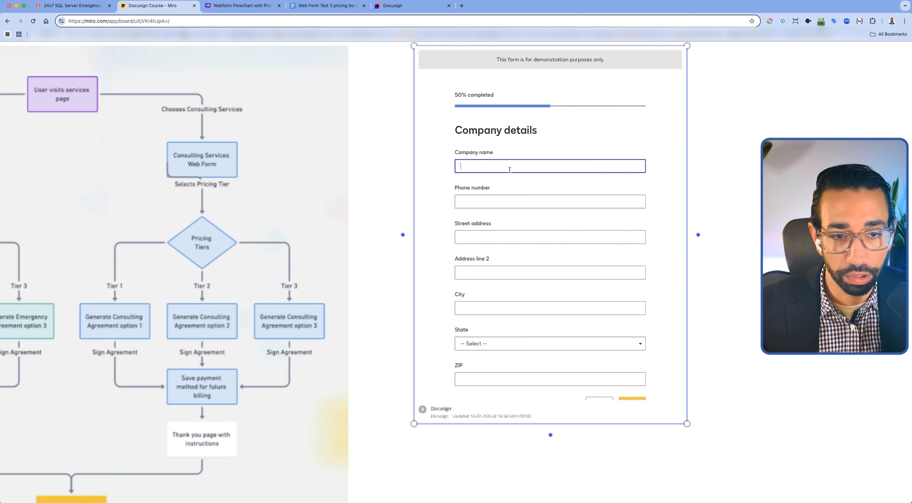
pyautogui.scroll(-2, 621, 199)
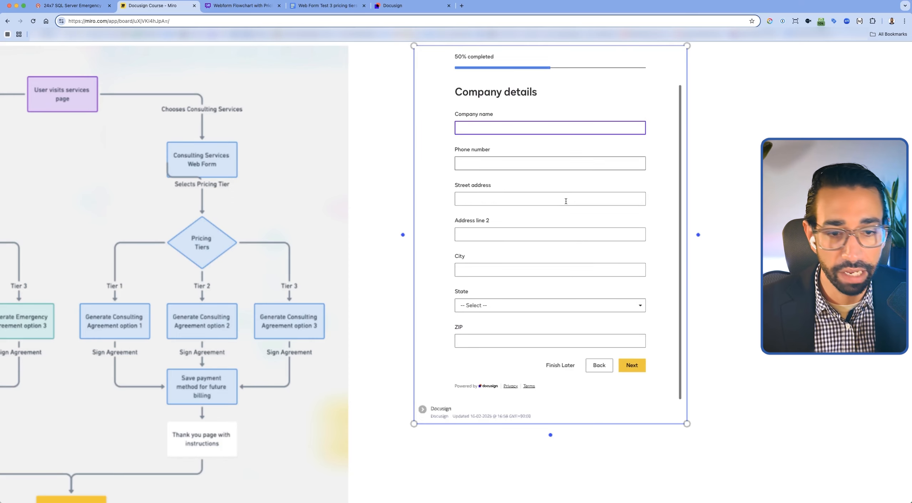
pyautogui.click(631, 366)
pyautogui.scroll(-6, 572, 264)
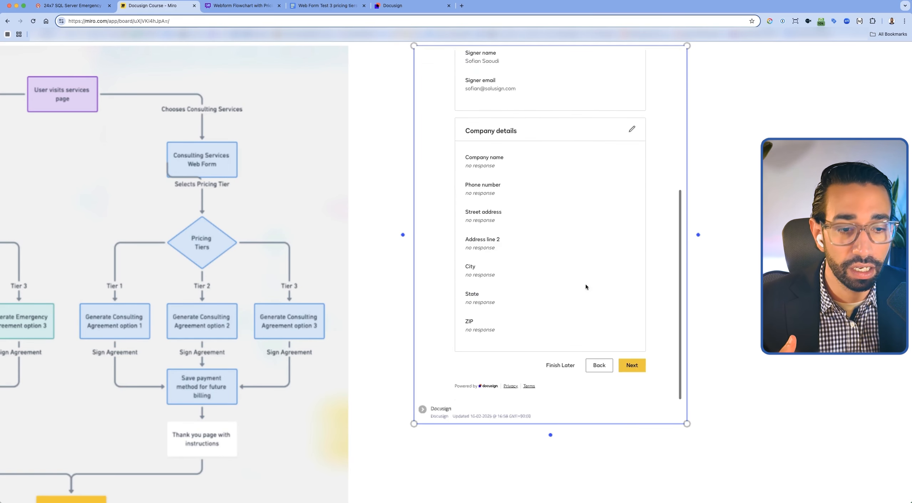
pyautogui.click(635, 367)
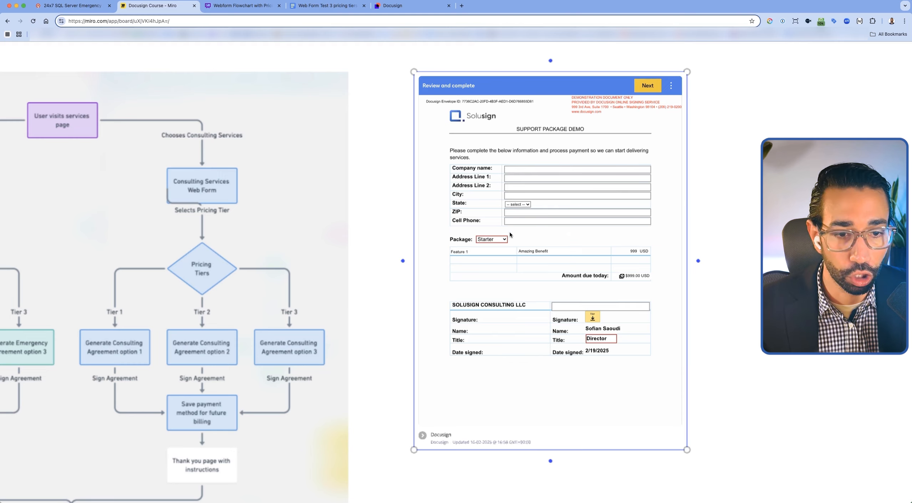
# Step: Try the Pro package in the agreement and set the Package field to Enterprise
pyautogui.scroll(5, 564, 235)
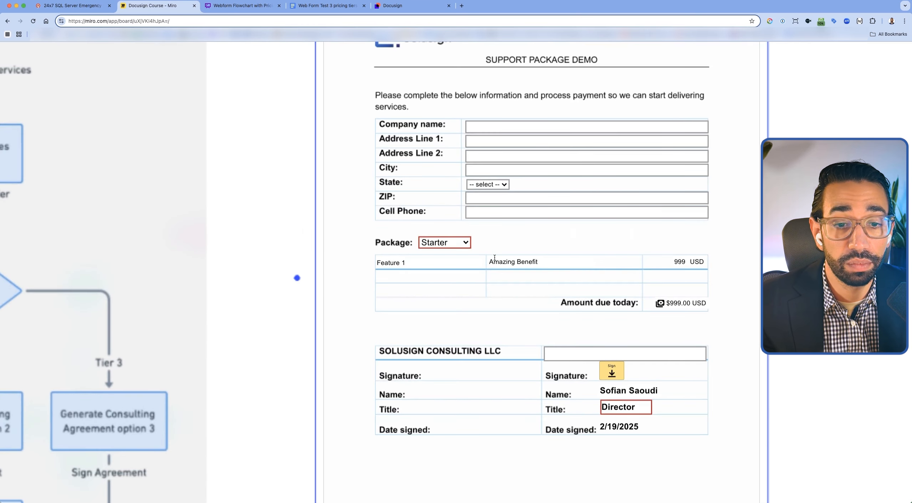
pyautogui.scroll(-2, 493, 258)
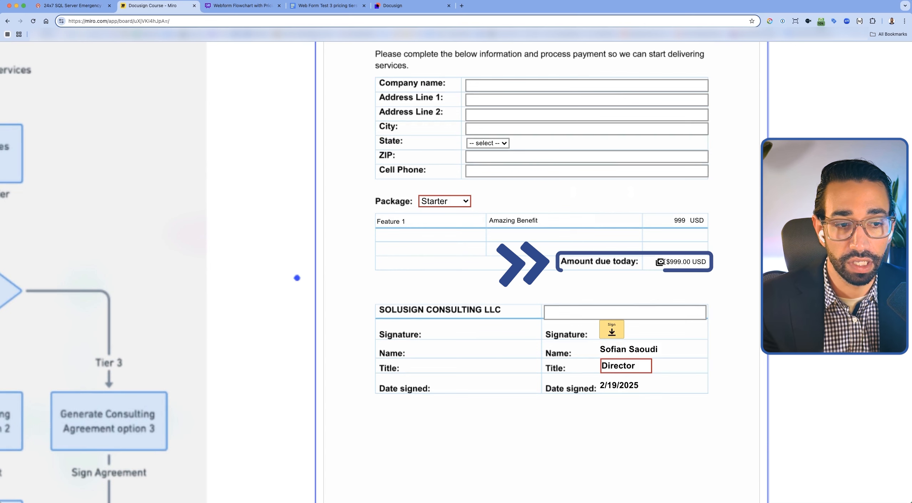
pyautogui.click(458, 202)
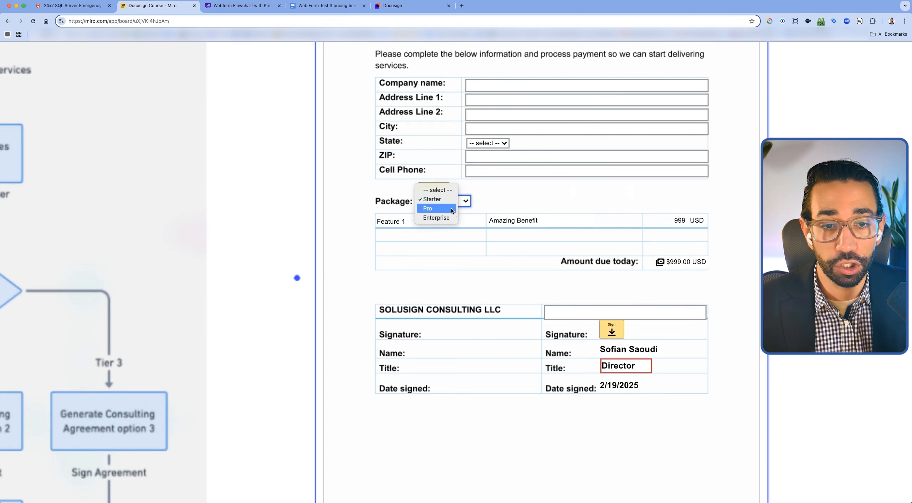
pyautogui.click(451, 210)
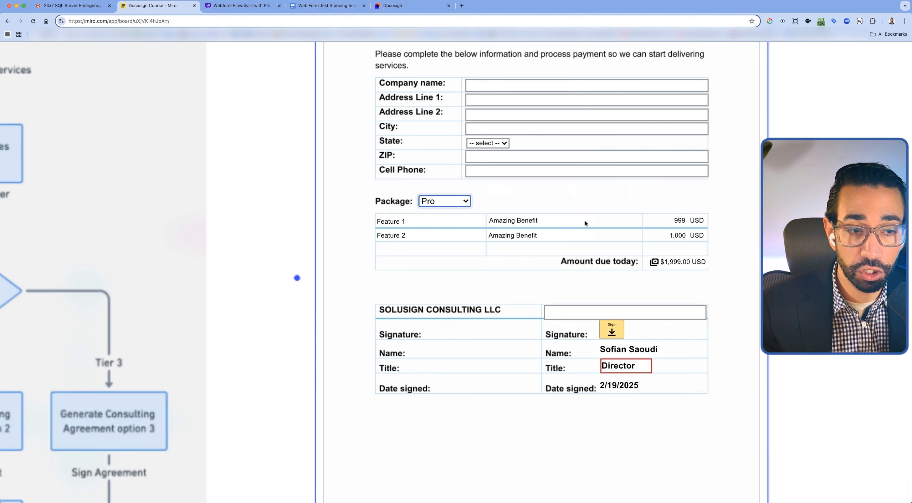
pyautogui.click(439, 201)
pyautogui.click(438, 210)
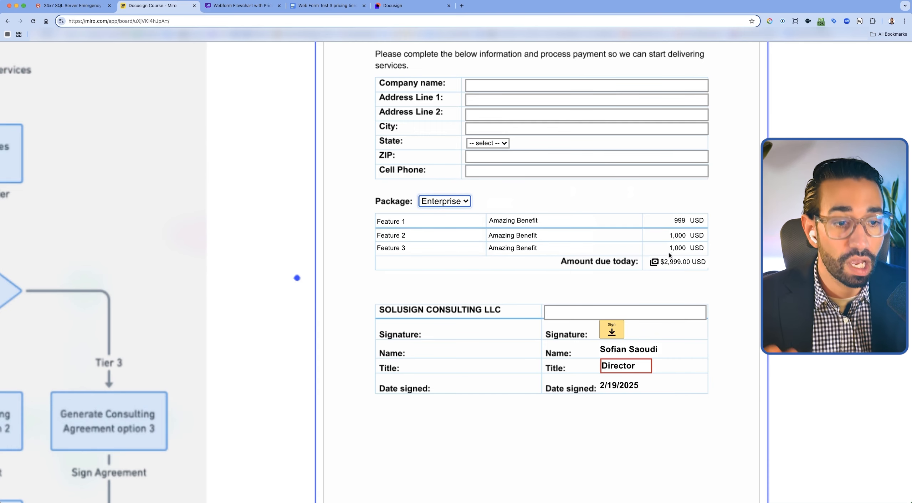
# Step: Enter ACME inc as the company name in the agreement
pyautogui.scroll(-3, 617, 243)
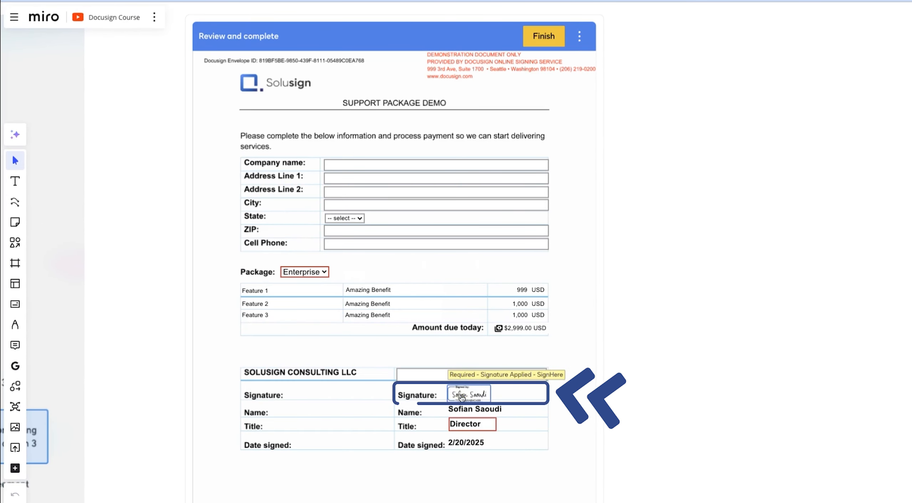
pyautogui.click(347, 166)
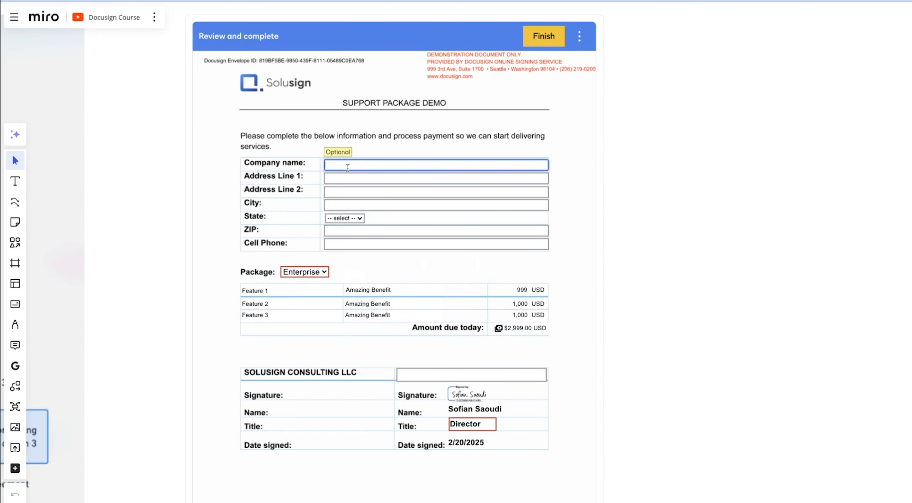
pyautogui.press('BackSpace')
pyautogui.press('BackSpace')
pyautogui.press('BackSpace')
pyautogui.press('BackSpace')
pyautogui.press('BackSpace')
pyautogui.write('ACME inc')
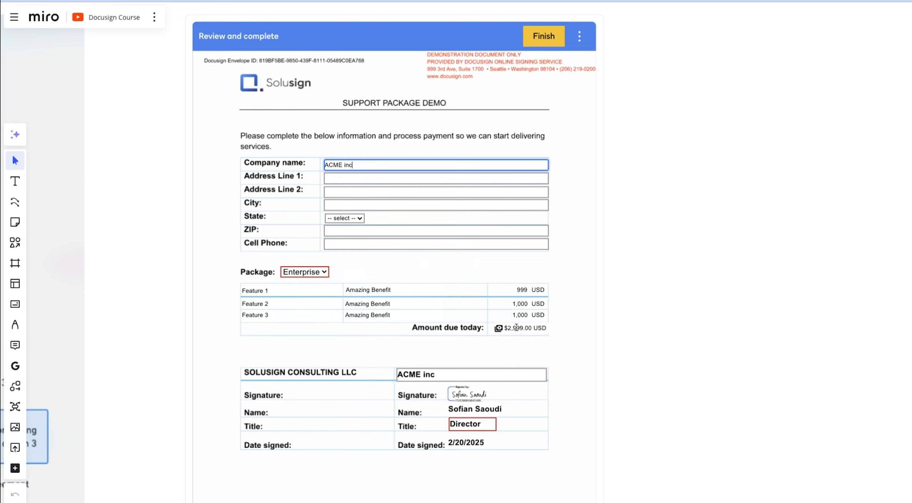
# Step: Finish the signed agreement and submit the Enterprise Package payment using the credit/debit option
pyautogui.click(543, 35)
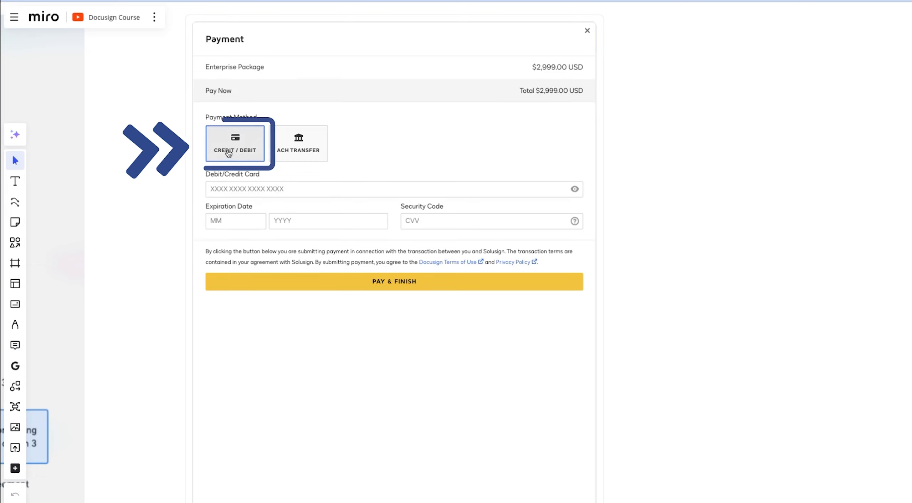
pyautogui.click(288, 188)
pyautogui.click(311, 281)
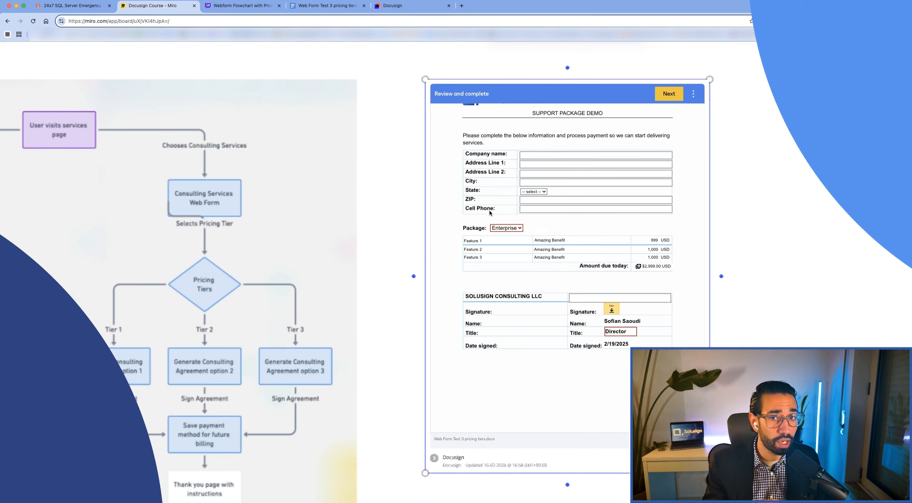
# Step: Switch to the Docusign template and examine its company detail fields and Package dropdown
pyautogui.click(392, 5)
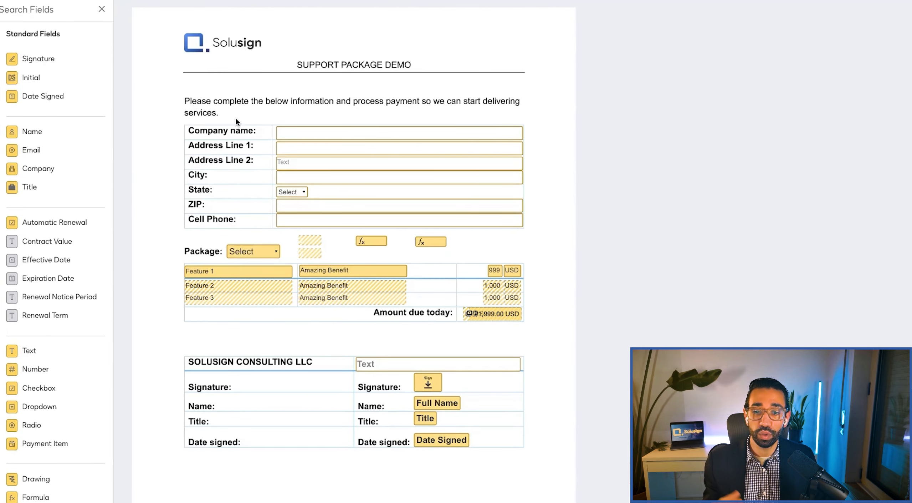
pyautogui.moveTo(223, 109); pyautogui.dragTo(542, 231)
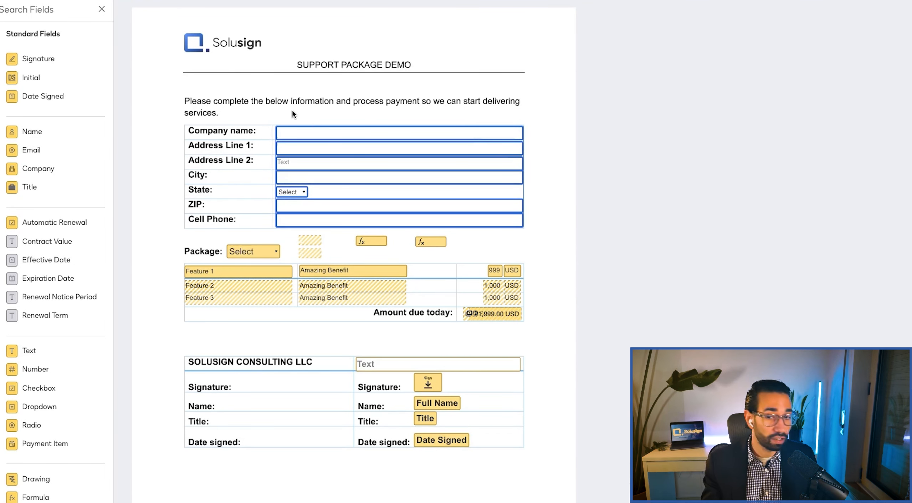
pyautogui.click(230, 195)
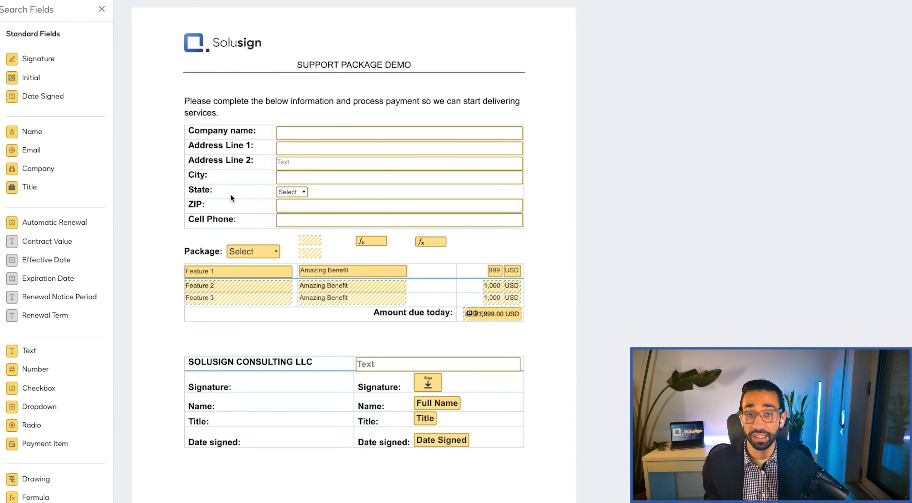
pyautogui.click(238, 255)
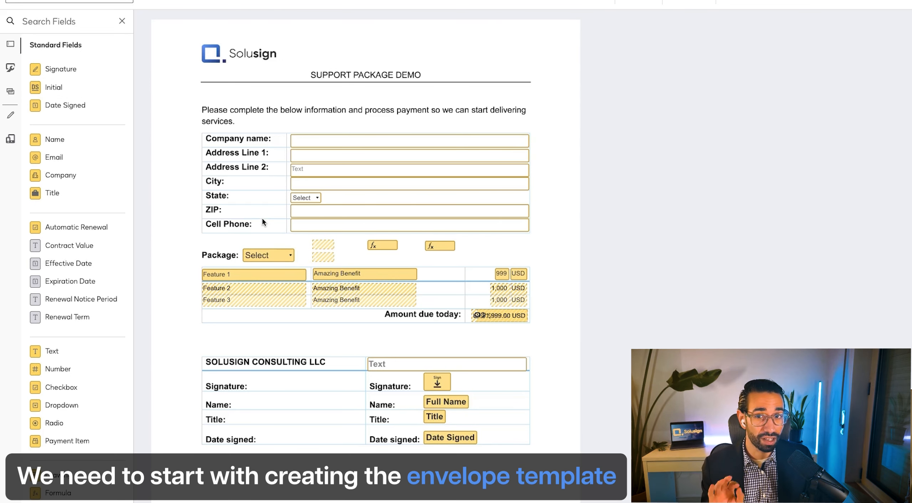
pyautogui.click(273, 257)
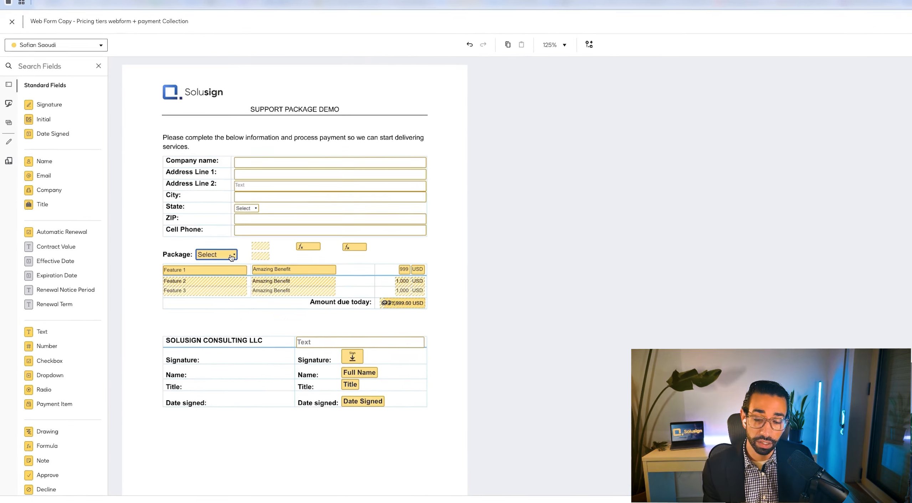
# Step: Select the four Feature 1 row fields in the pricing table and show the template page at 200%
pyautogui.moveTo(121, 266); pyautogui.dragTo(220, 277)
pyautogui.moveTo(313, 288); pyautogui.dragTo(537, 305)
pyautogui.click(557, 300)
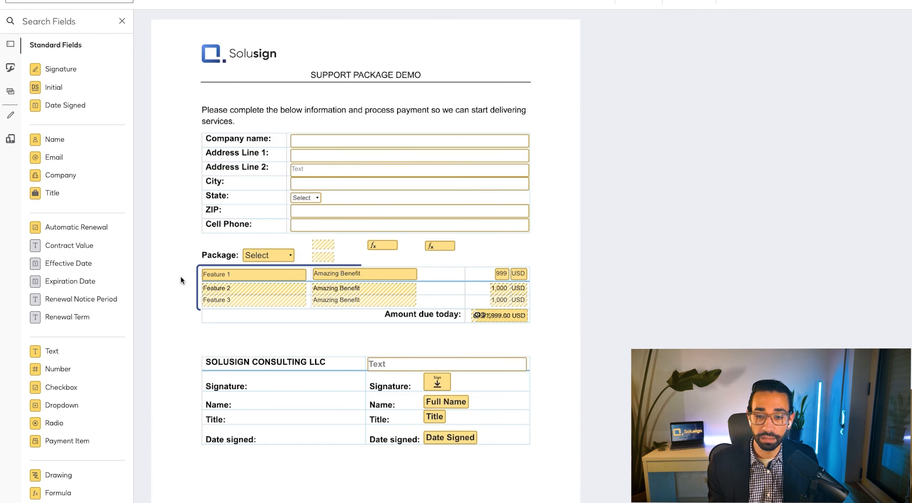
pyautogui.moveTo(179, 274); pyautogui.dragTo(520, 277)
pyautogui.click(695, 4)
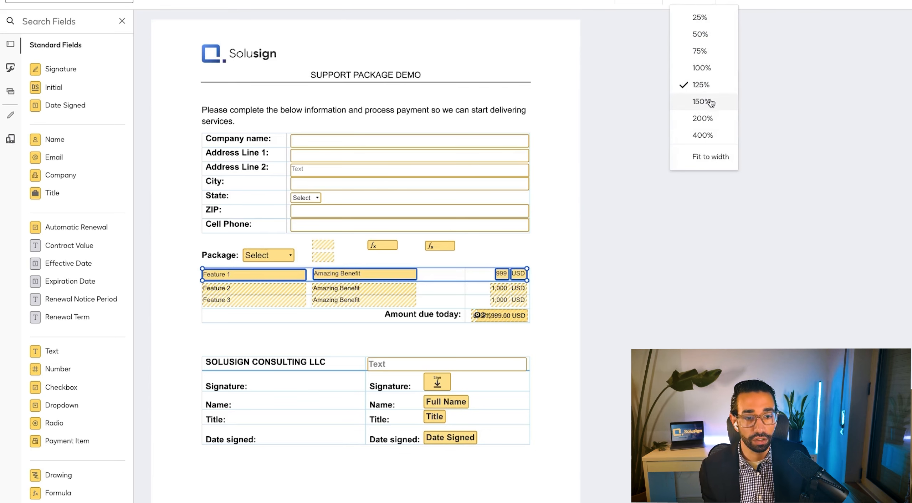
pyautogui.click(711, 118)
pyautogui.scroll(-3, 520, 313)
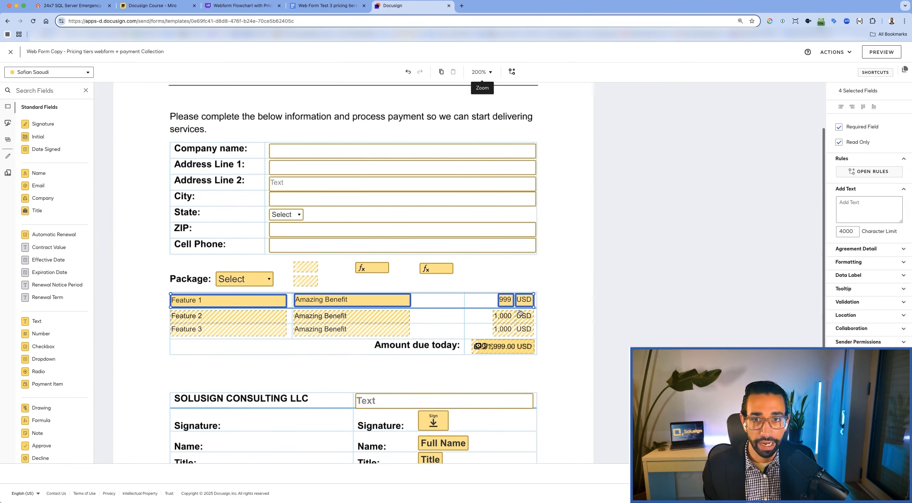
# Step: Examine the conditional Feature 2 row fields and the options listed in the Package dropdown
pyautogui.click(462, 281)
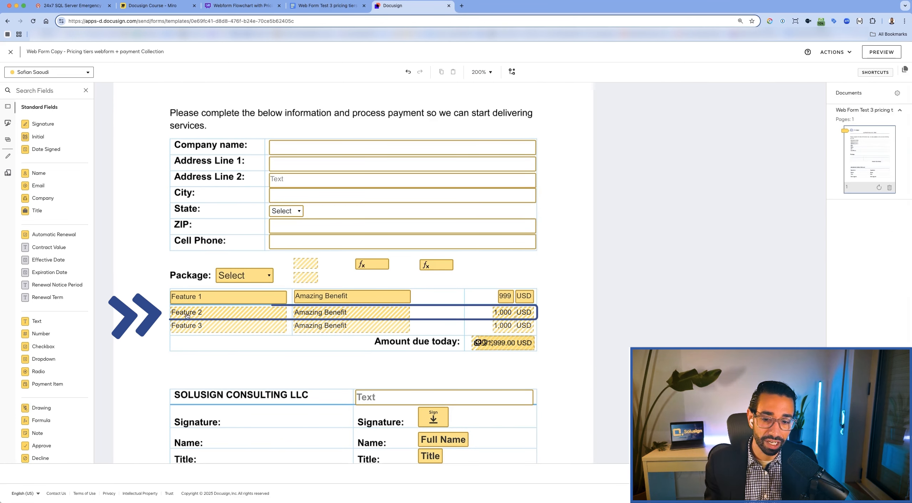
pyautogui.moveTo(133, 315)
pyautogui.mouseDown()
pyautogui.moveTo(558, 317)
pyautogui.moveTo(553, 312)
pyautogui.mouseUp()
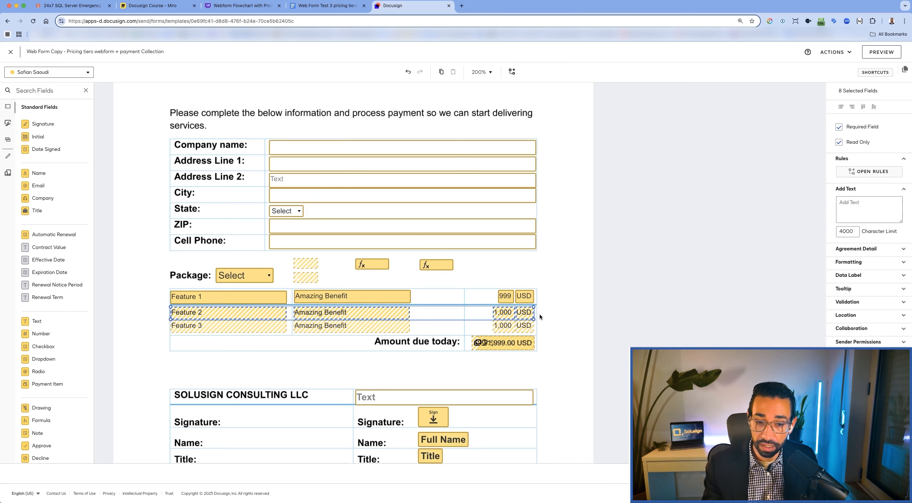
pyautogui.click(241, 288)
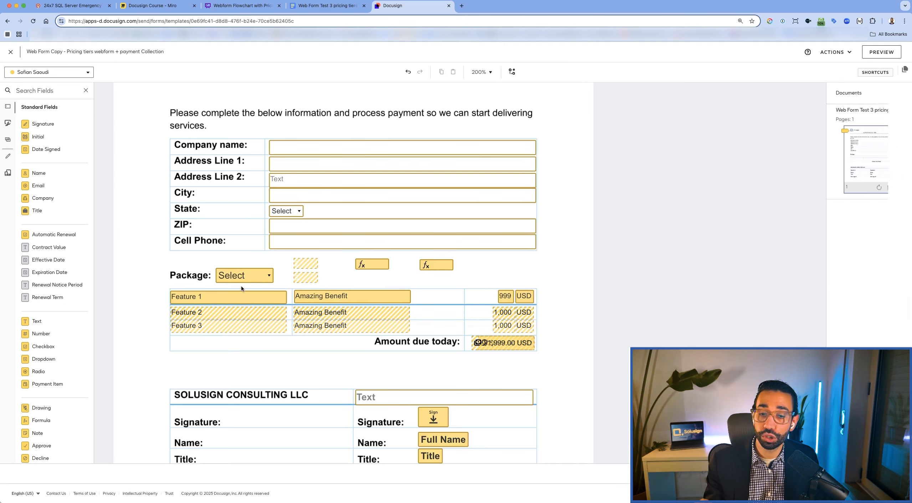
pyautogui.click(250, 277)
pyautogui.click(247, 283)
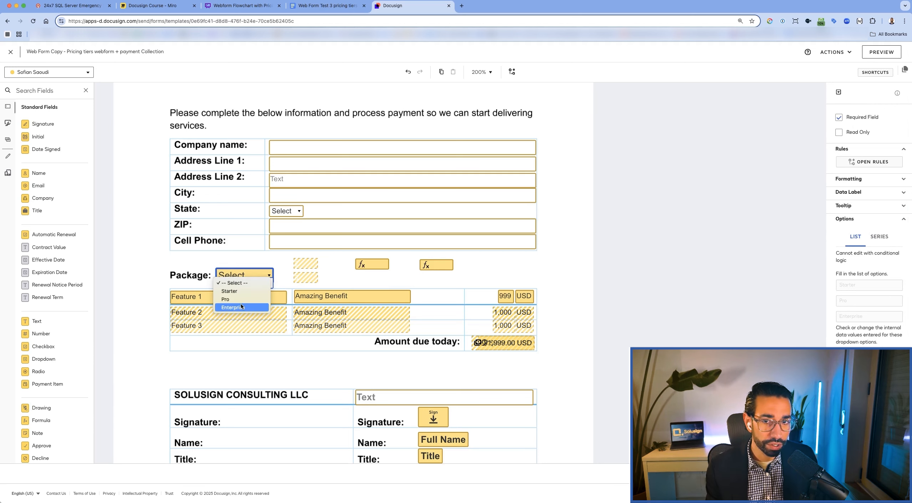
pyautogui.click(228, 317)
# Step: Select the conditional Feature 3 row fields and check the Package dropdown's Enterprise option
pyautogui.moveTo(132, 326); pyautogui.dragTo(522, 324)
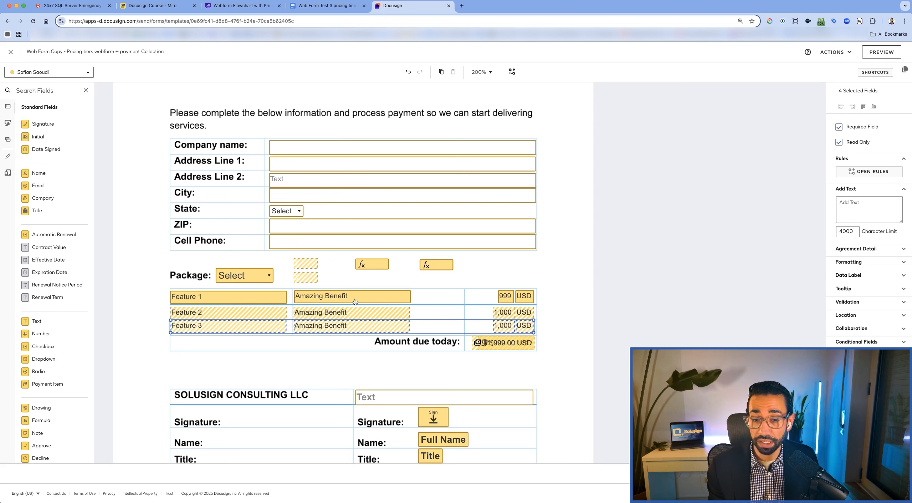
pyautogui.click(246, 275)
pyautogui.click(246, 275)
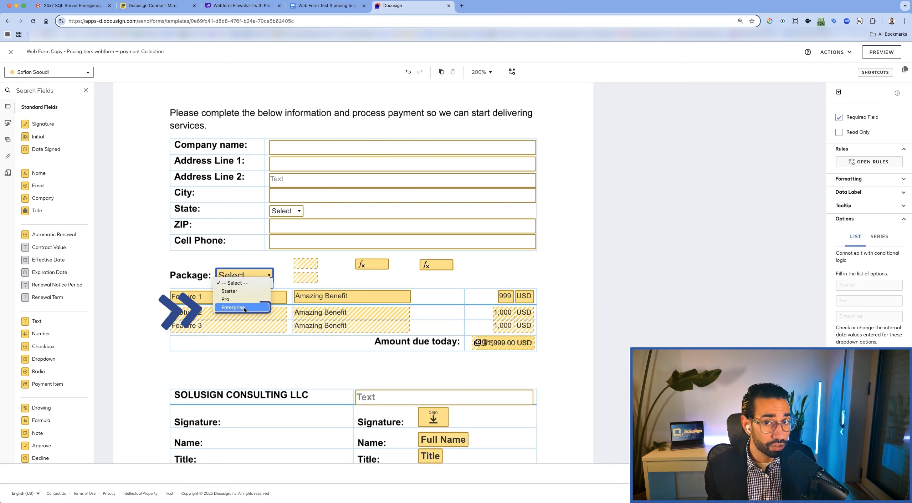
pyautogui.click(205, 308)
pyautogui.scroll(-1, 146, 318)
pyautogui.click(147, 319)
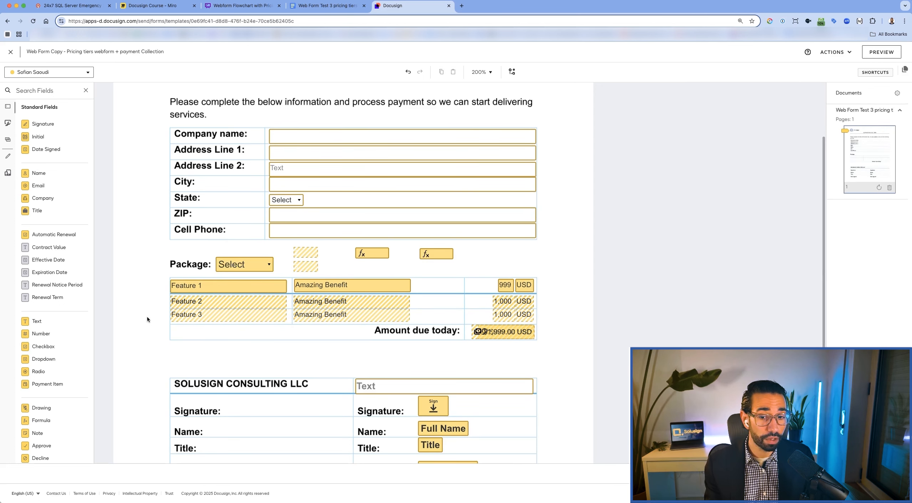
# Step: Inspect the Amount due today payment item's properties and list the Package dropdown's options again
pyautogui.scroll(-3, 201, 323)
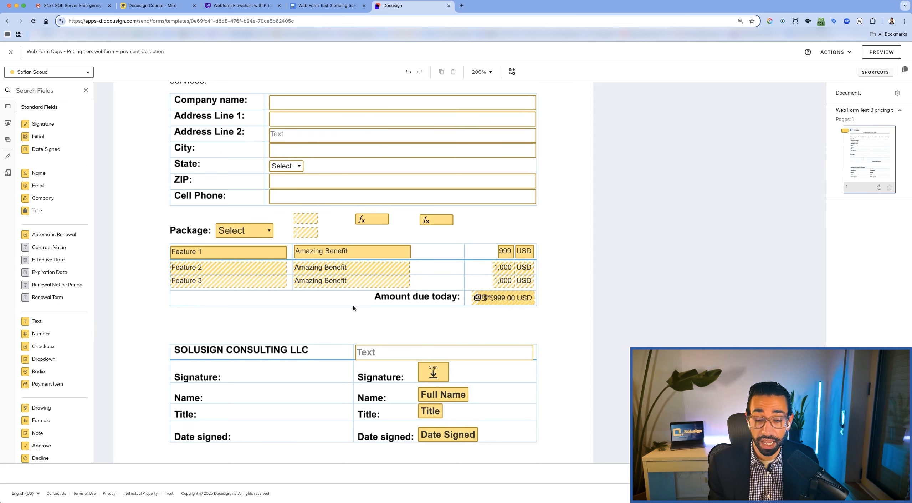
pyautogui.click(513, 299)
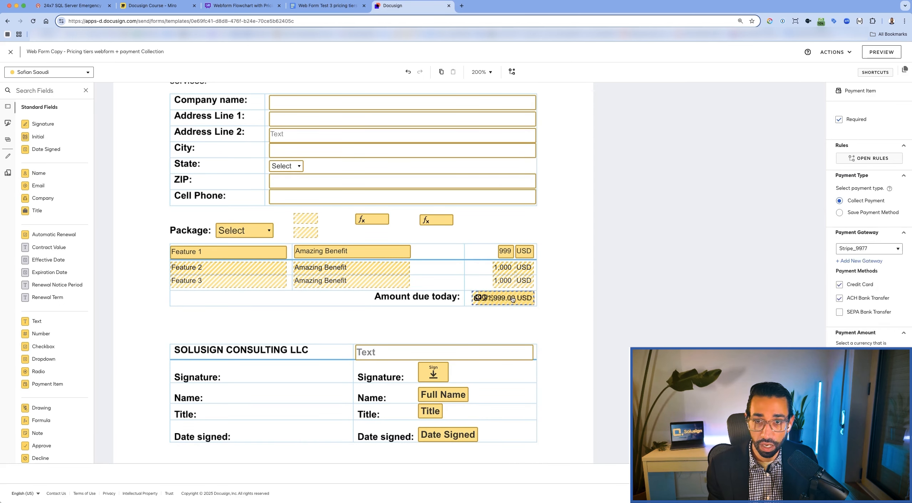
pyautogui.click(248, 232)
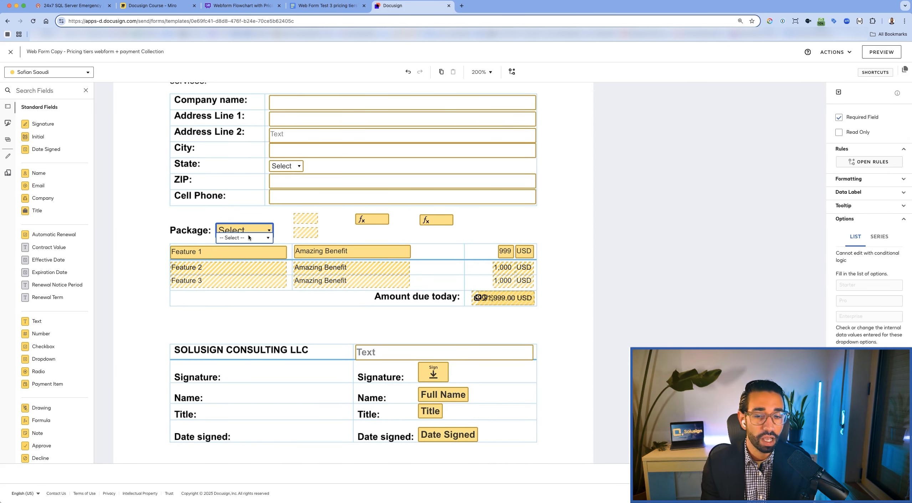
pyautogui.click(249, 237)
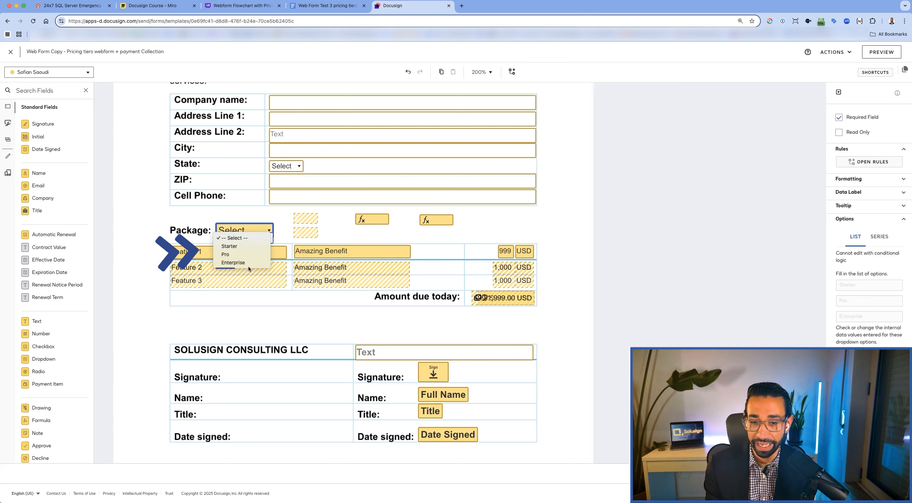
# Step: Close the Package options list and compare it with the emergency response packages on the pricing web page
pyautogui.click(193, 228)
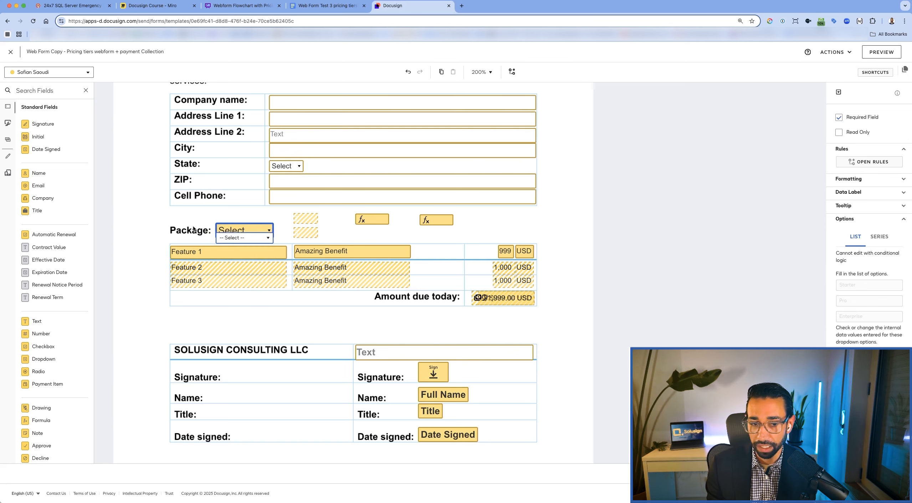
pyautogui.click(68, 6)
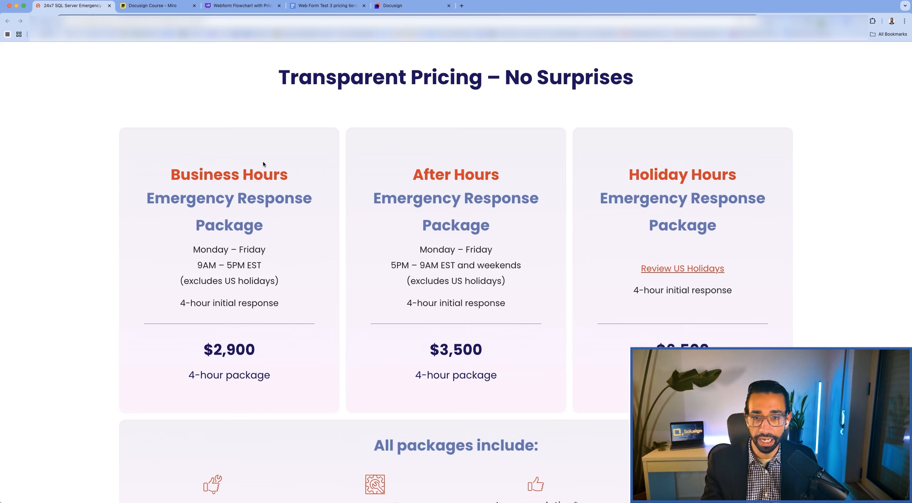
pyautogui.click(406, 7)
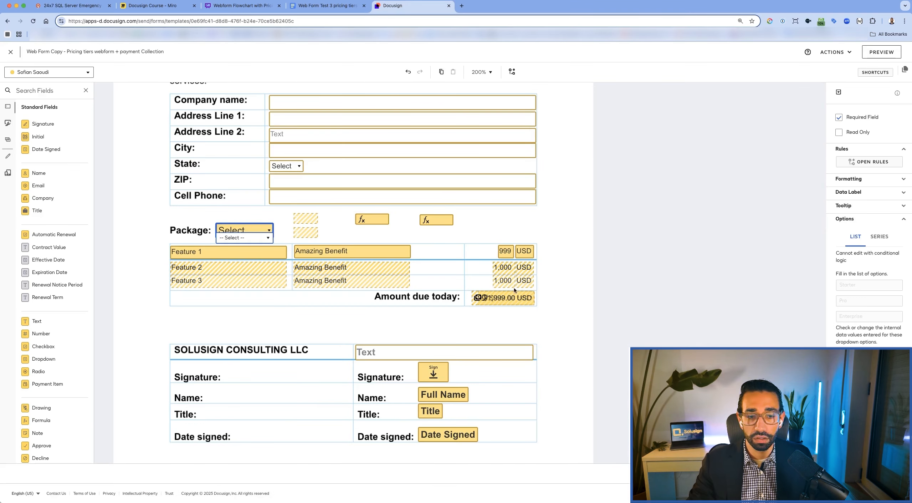
# Step: Inspect the Amount due today payment item and the Package dropdown that controls it
pyautogui.click(521, 298)
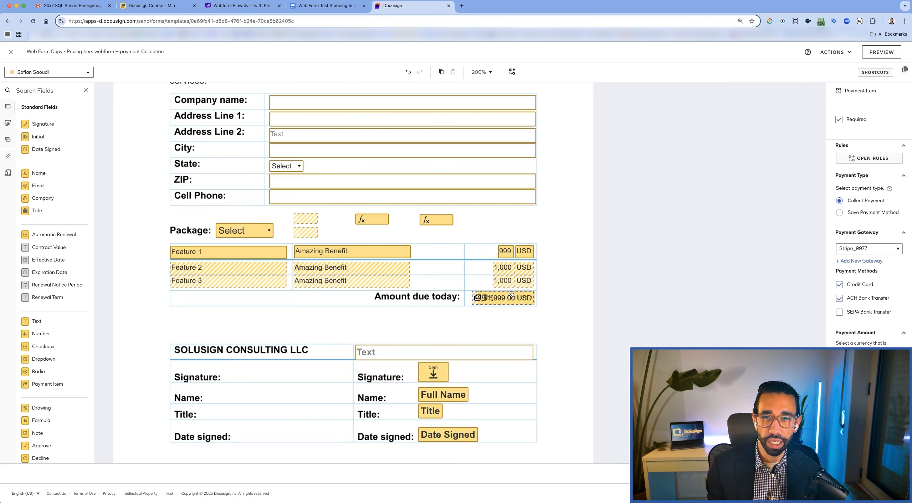
pyautogui.click(237, 231)
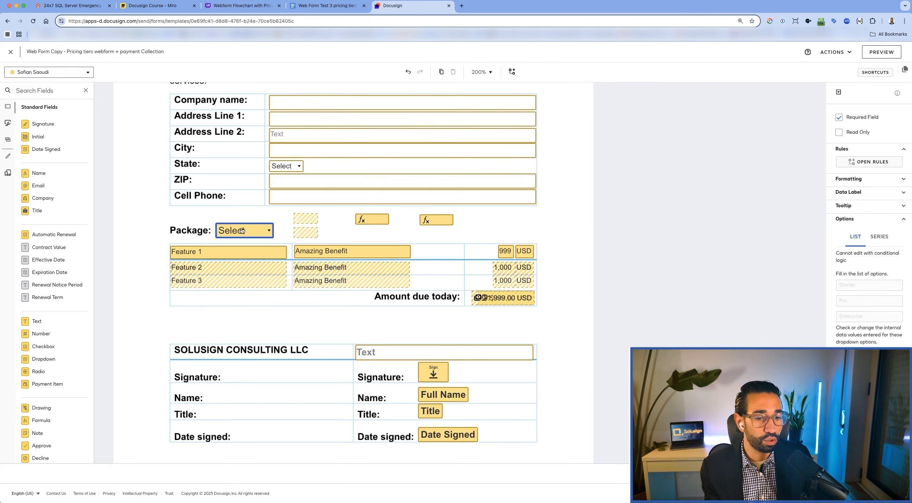
pyautogui.click(500, 302)
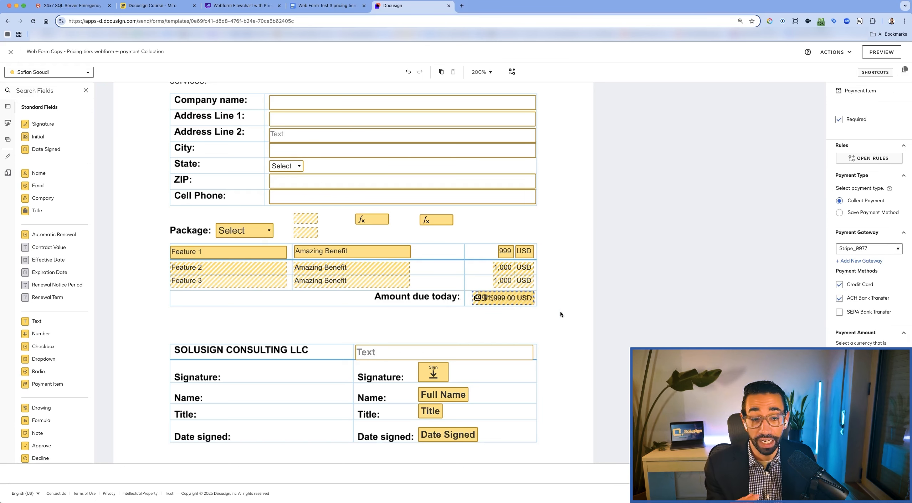
# Step: Spread the three stacked Amount due today payment items apart below the pricing table
pyautogui.moveTo(553, 303); pyautogui.dragTo(481, 296)
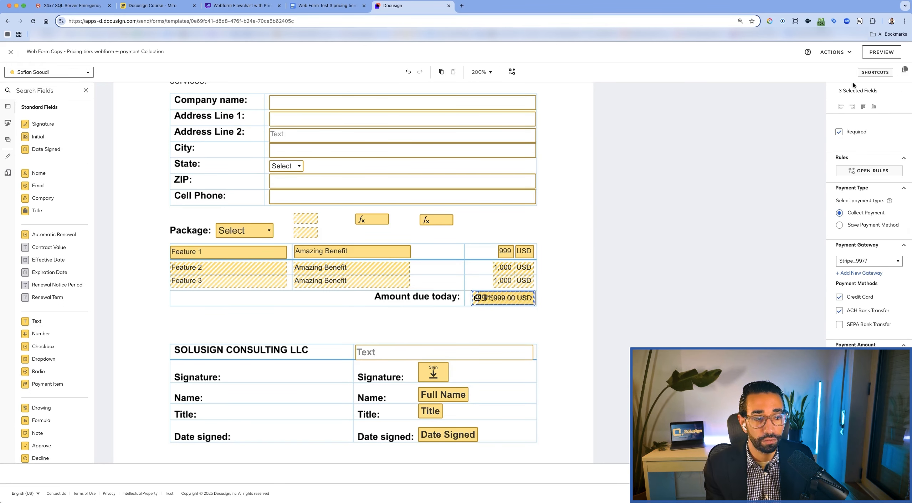
pyautogui.moveTo(515, 298); pyautogui.dragTo(433, 321)
pyautogui.click(519, 324)
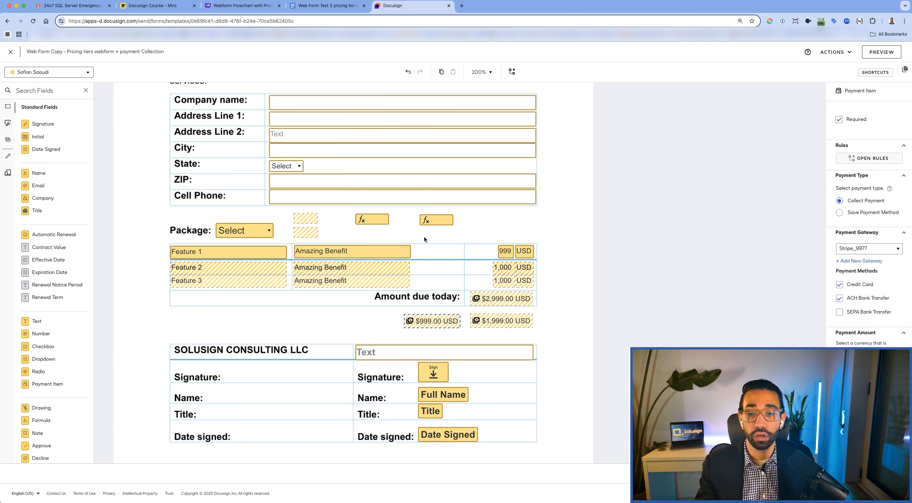
# Step: Check the Package dropdown and restack the three payment items in the Amount due today cell, aligned with each other
pyautogui.click(258, 234)
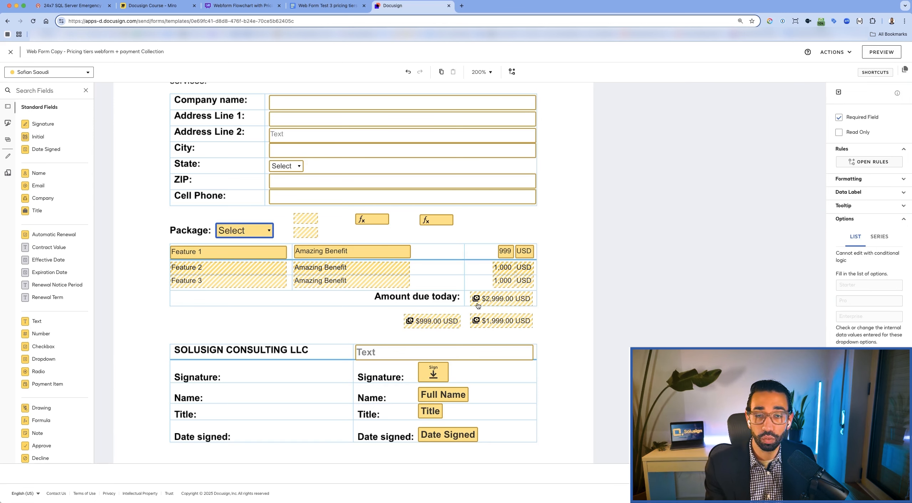
pyautogui.moveTo(420, 325); pyautogui.dragTo(500, 296)
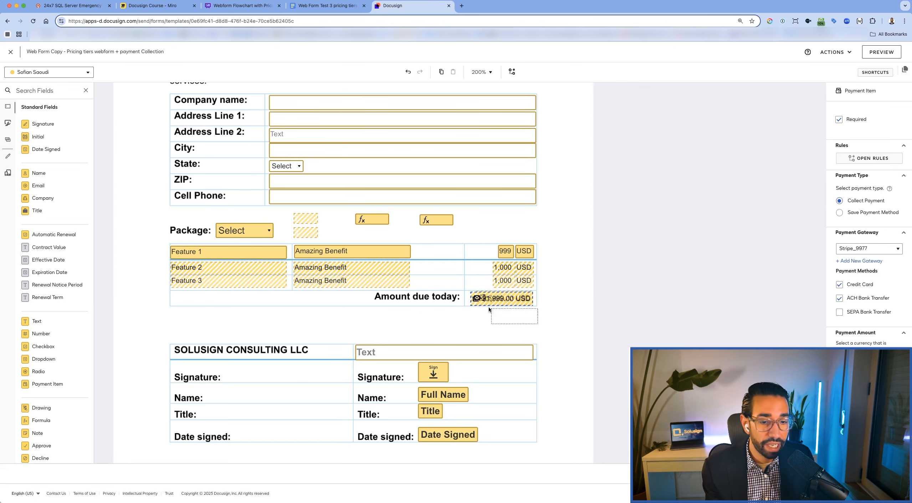
pyautogui.moveTo(489, 309); pyautogui.dragTo(476, 298)
pyautogui.click(862, 108)
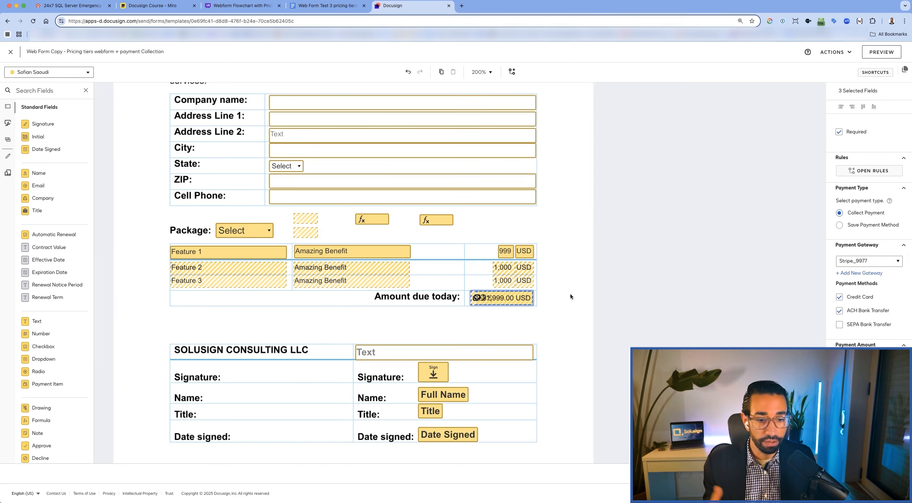
# Step: Review the Pro Package payment item's amount and description settings and open its conditional rule
pyautogui.click(510, 305)
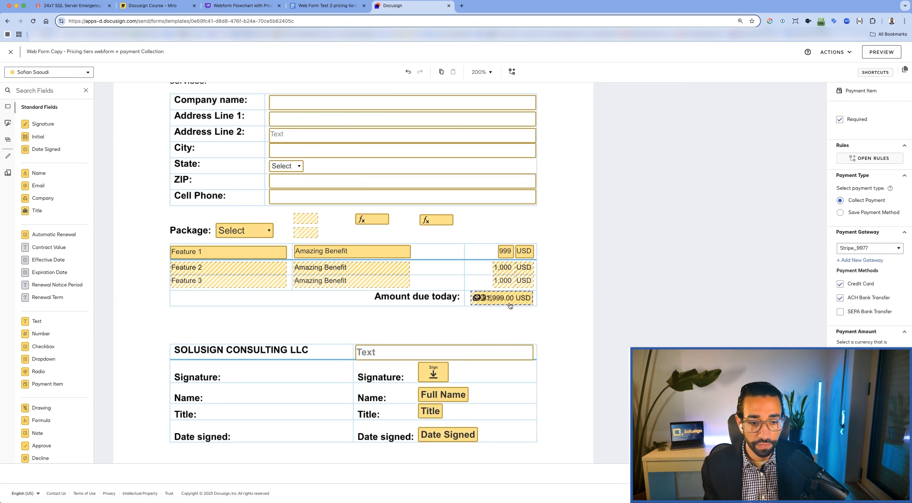
pyautogui.scroll(-1, 850, 268)
pyautogui.scroll(-5, 850, 268)
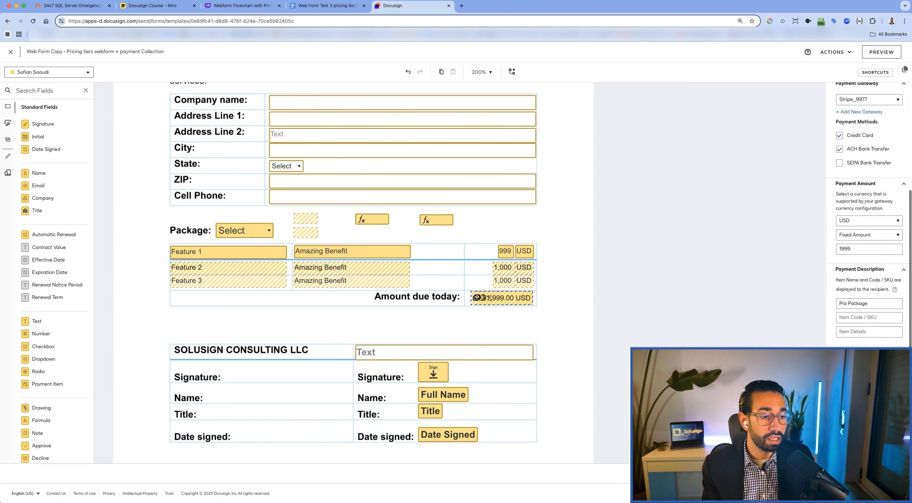
pyautogui.scroll(-2, 869, 214)
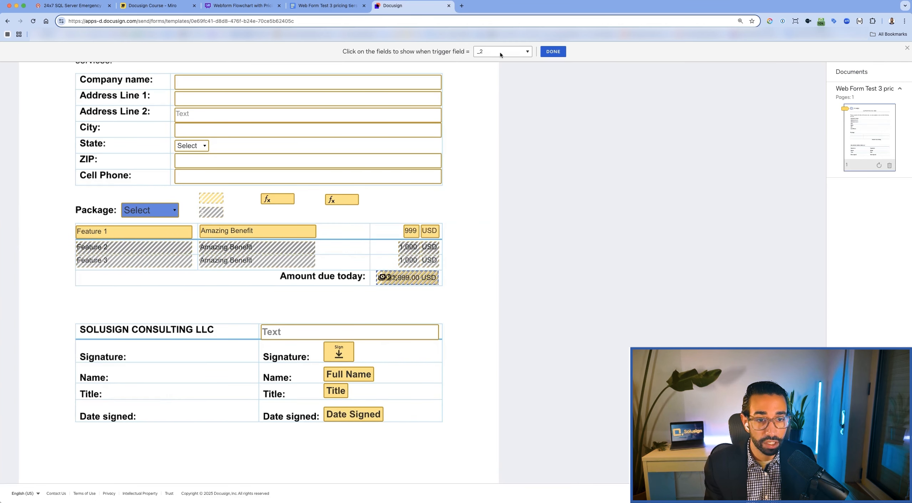
# Step: List the Package dropdown's trigger values in the conditional rule, keep _2, and leave the rule editor
pyautogui.click(486, 55)
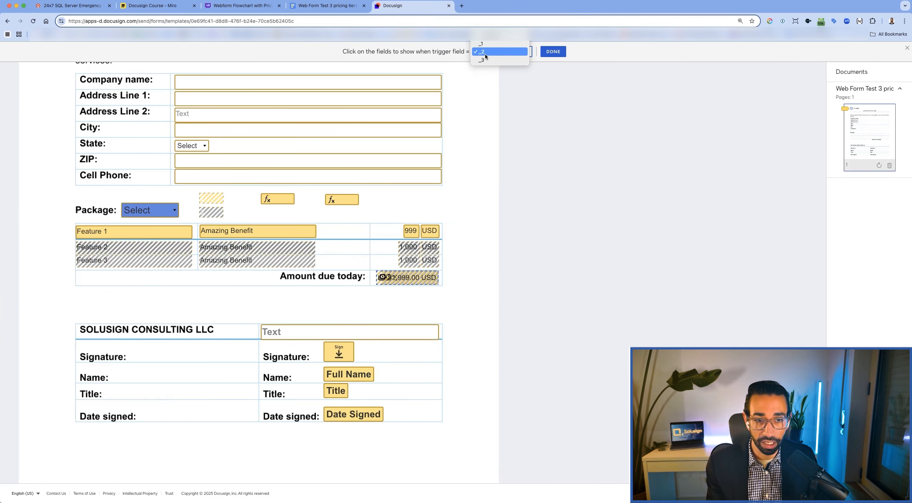
pyautogui.click(485, 54)
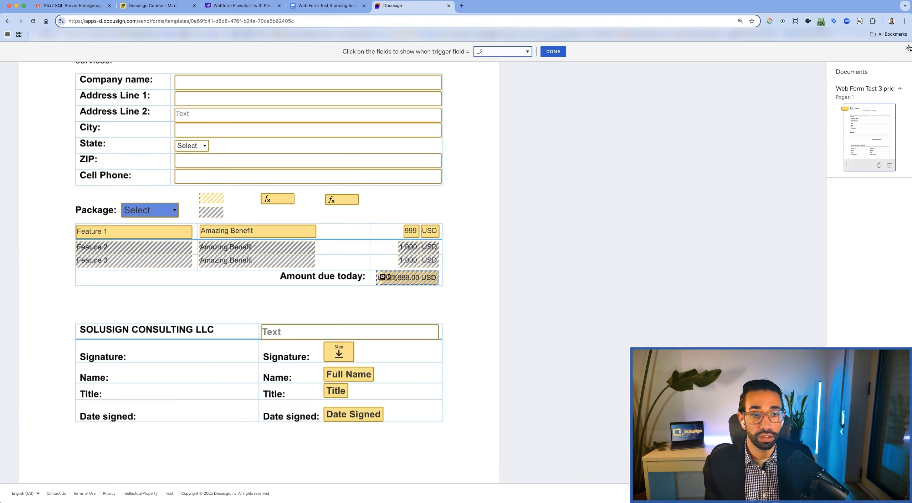
pyautogui.click(907, 48)
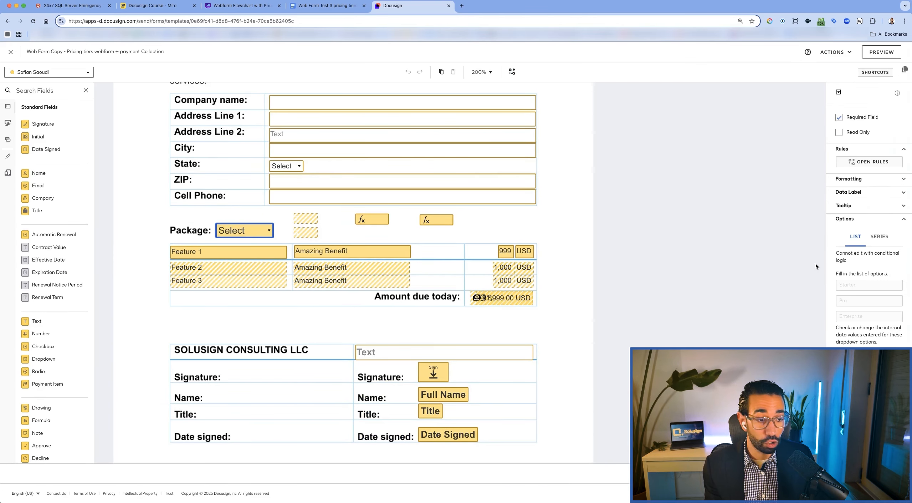
# Step: Examine the internal values behind the Package dropdown's options, highlight Pro, and revisit the pricing web page for comparison
pyautogui.click(869, 355)
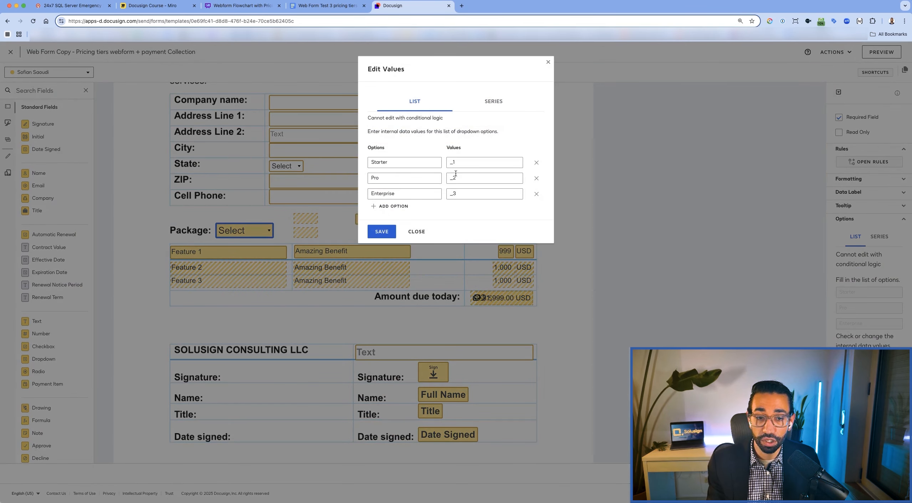
pyautogui.moveTo(379, 177); pyautogui.dragTo(369, 179)
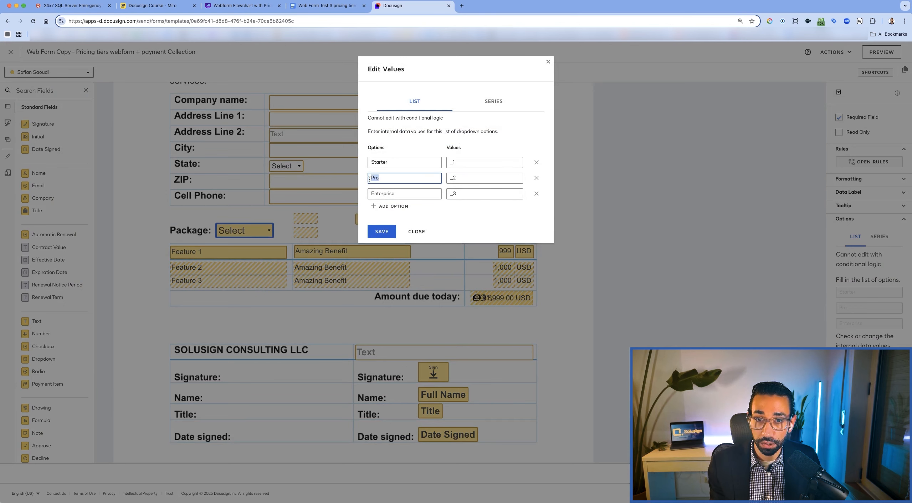
pyautogui.click(71, 5)
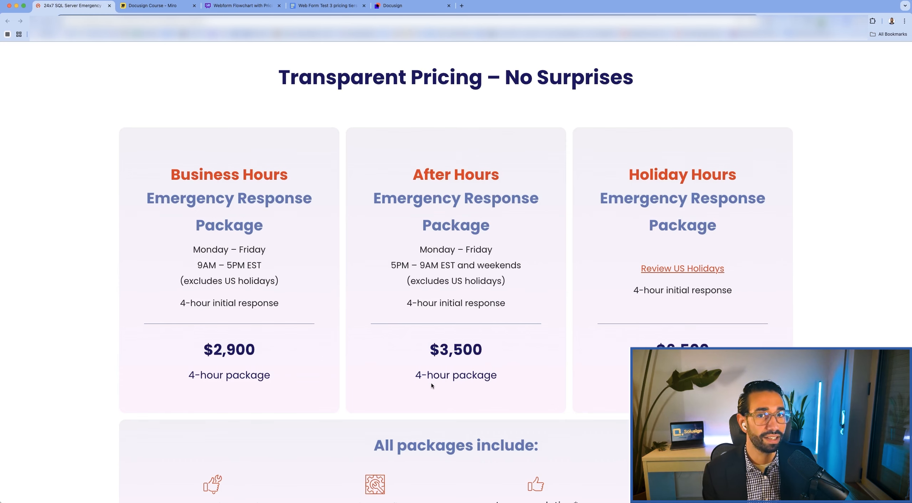
pyautogui.click(392, 5)
pyautogui.click(416, 232)
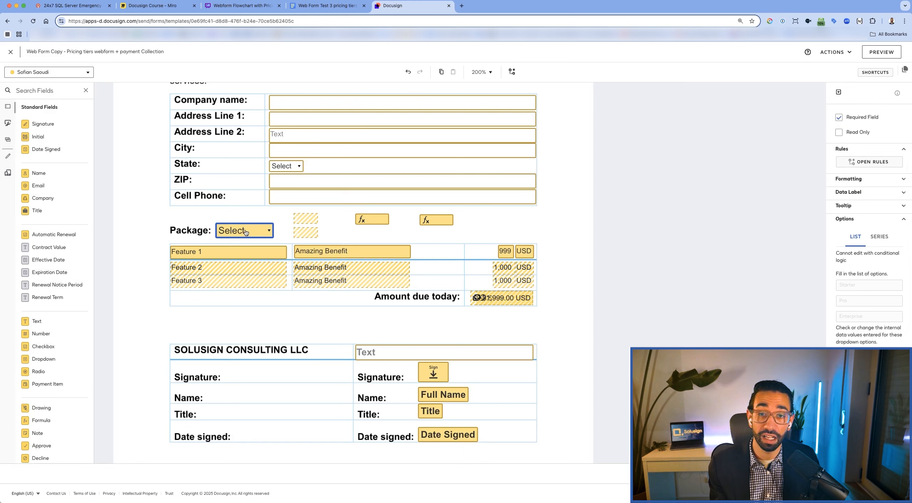
# Step: Recheck the internal data values assigned to Starter, Pro and Enterprise, close the values dialog and deselect the dropdown
pyautogui.click(854, 353)
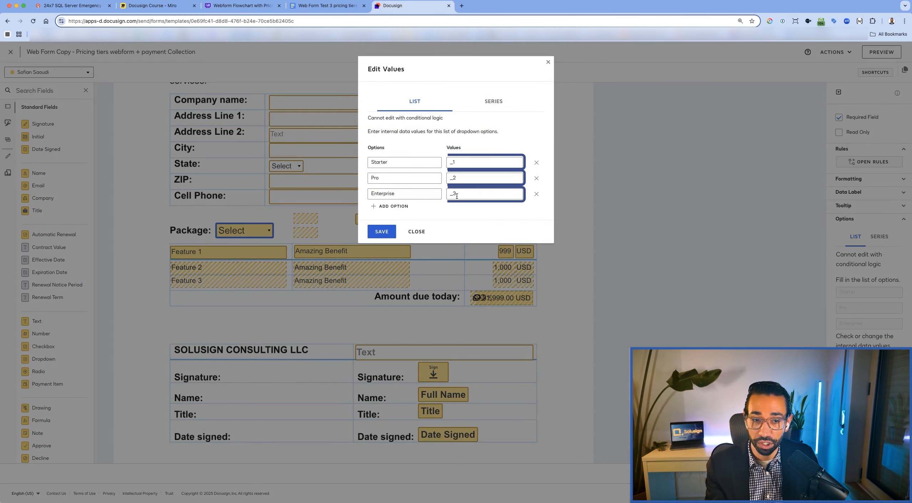
pyautogui.click(548, 62)
pyautogui.click(257, 219)
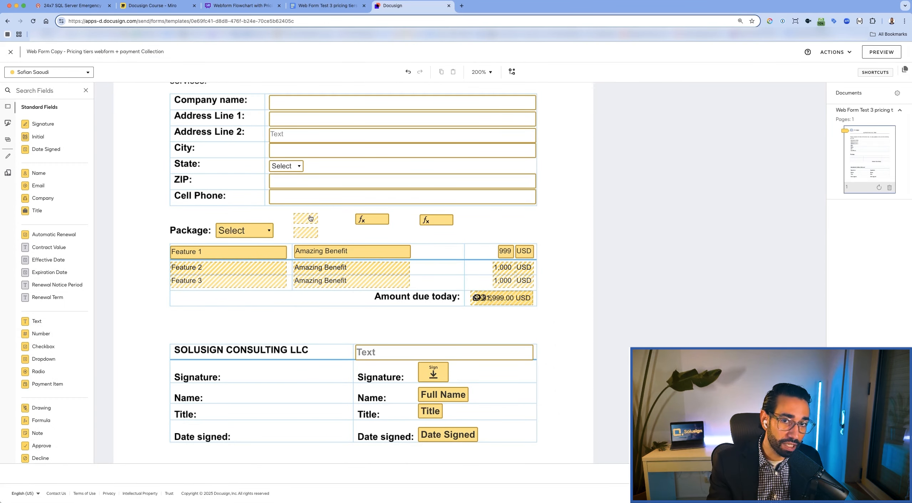
pyautogui.click(359, 223)
pyautogui.click(335, 224)
# Step: List the tier options in the Package dropdown and deselect the field
pyautogui.click(232, 231)
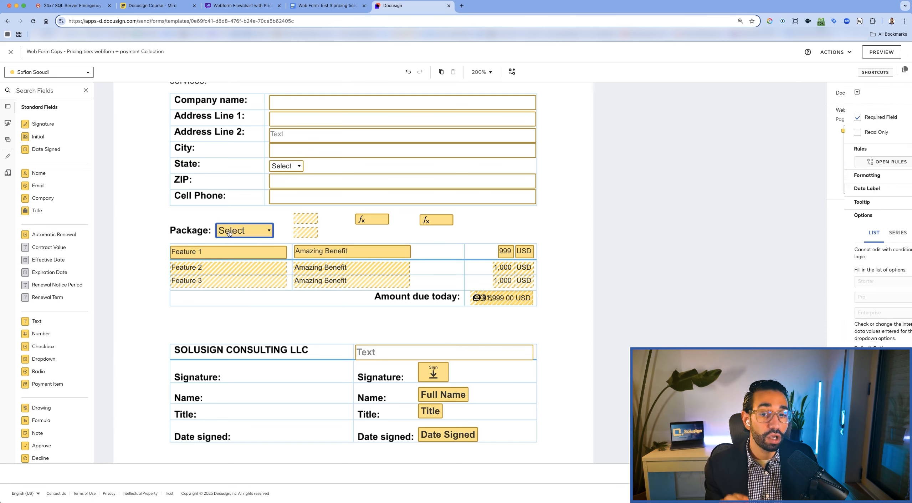
pyautogui.click(228, 236)
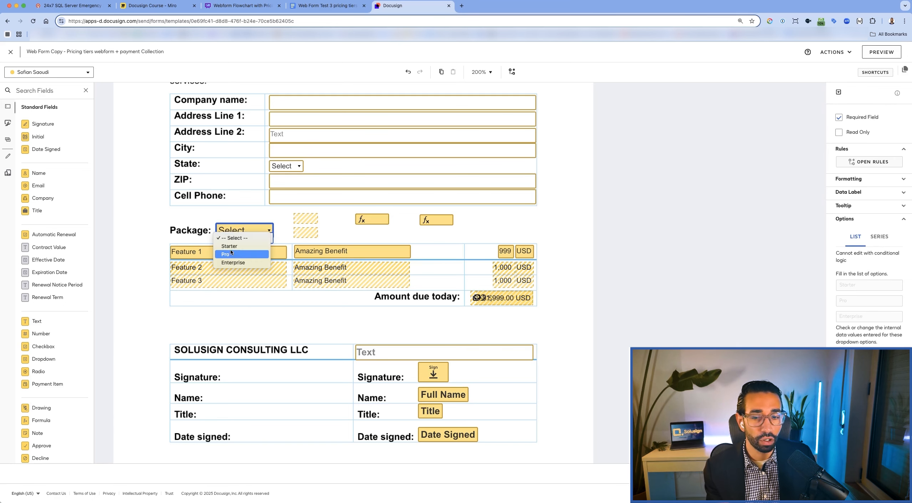
pyautogui.click(240, 216)
pyautogui.click(327, 213)
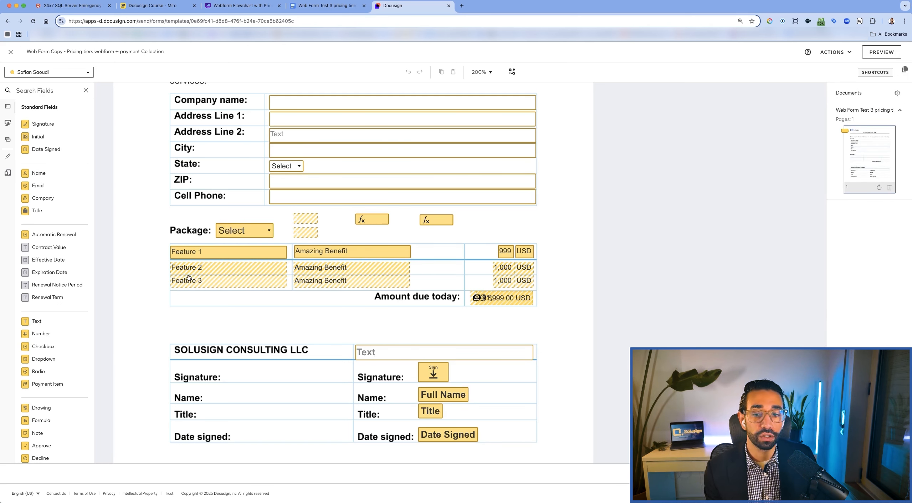
# Step: Highlight all Feature 1 to 3 row fields, followed by the four helper fields above the pricing table
pyautogui.moveTo(139, 250); pyautogui.dragTo(562, 284)
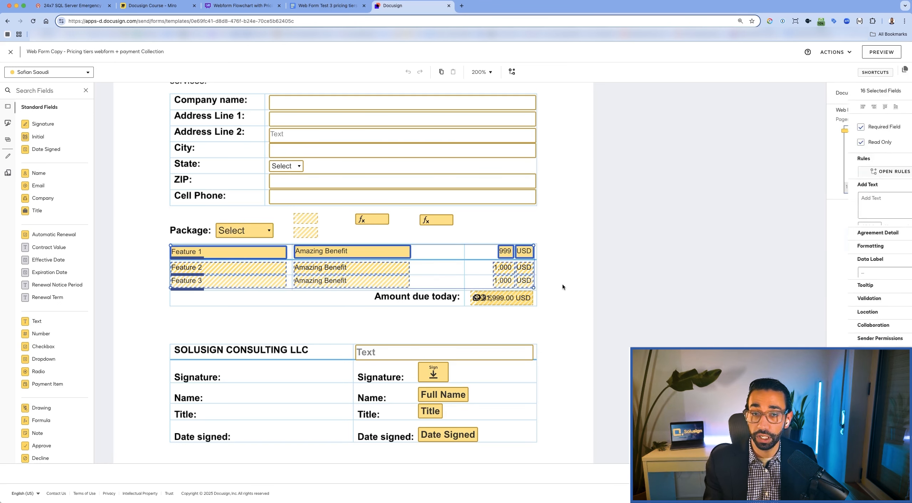
pyautogui.click(562, 283)
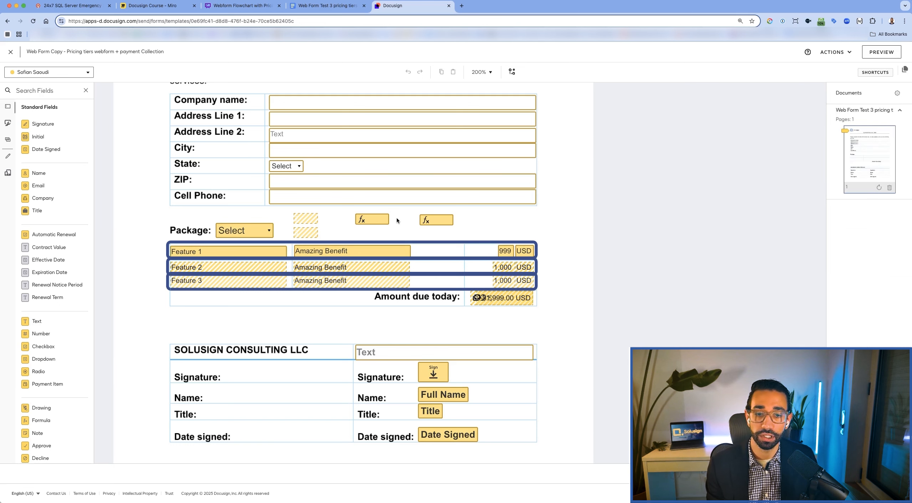
pyautogui.moveTo(280, 211); pyautogui.dragTo(469, 240)
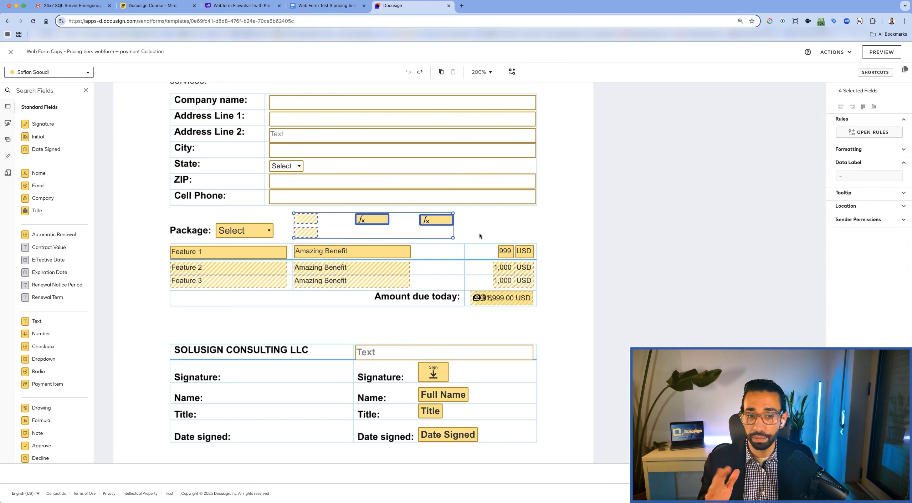
pyautogui.click(480, 232)
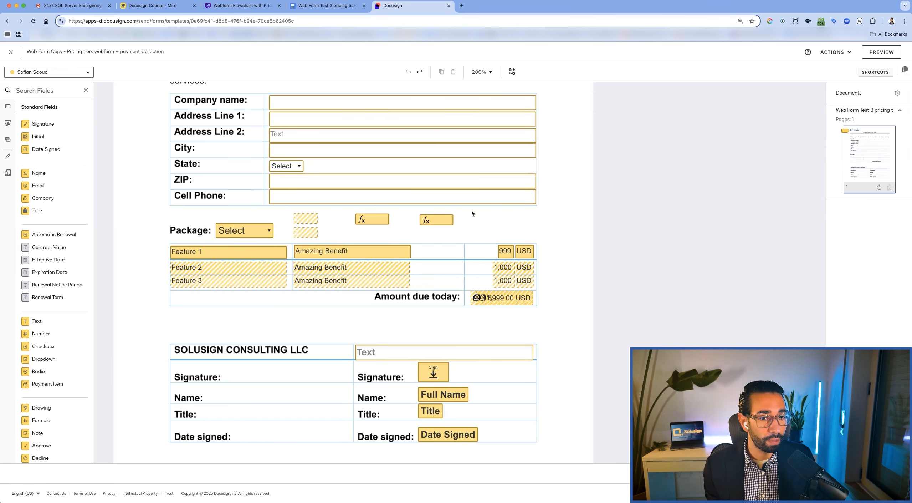
# Step: Inspect the tier 3 trigger formula field's formula, white font colour and conditional fields
pyautogui.click(435, 221)
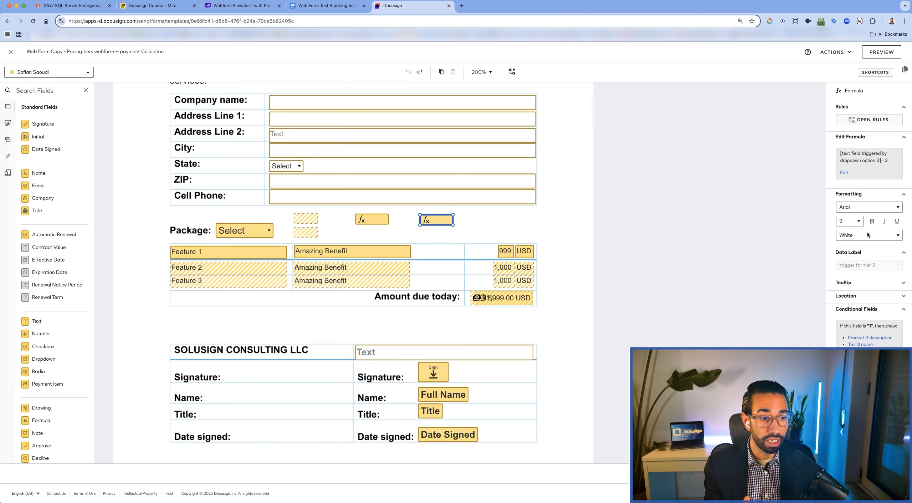
pyautogui.click(867, 231)
pyautogui.click(487, 221)
pyautogui.click(456, 252)
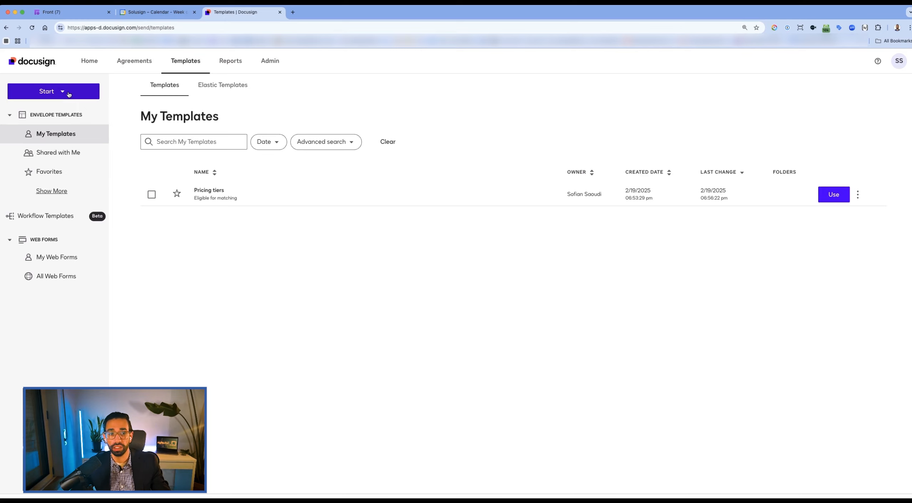
# Step: Start creating a new web form based on an eSignature template
pyautogui.click(69, 94)
pyautogui.moveTo(71, 125)
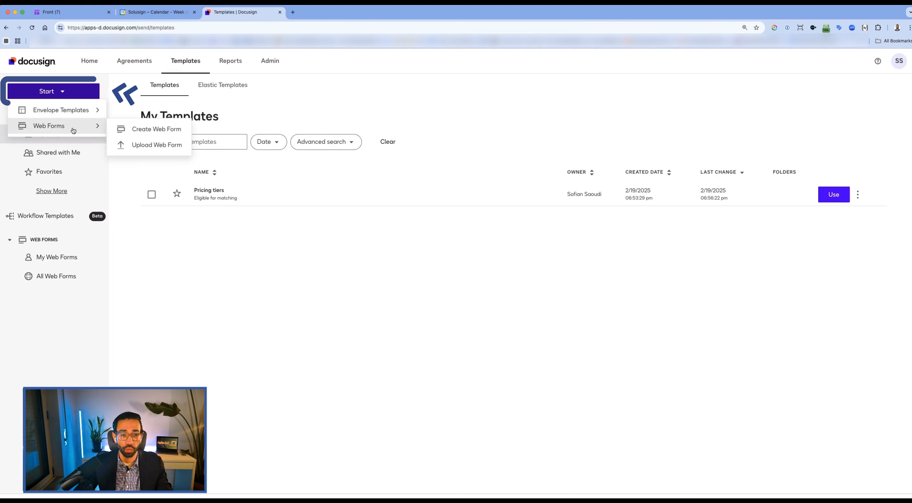
pyautogui.click(128, 128)
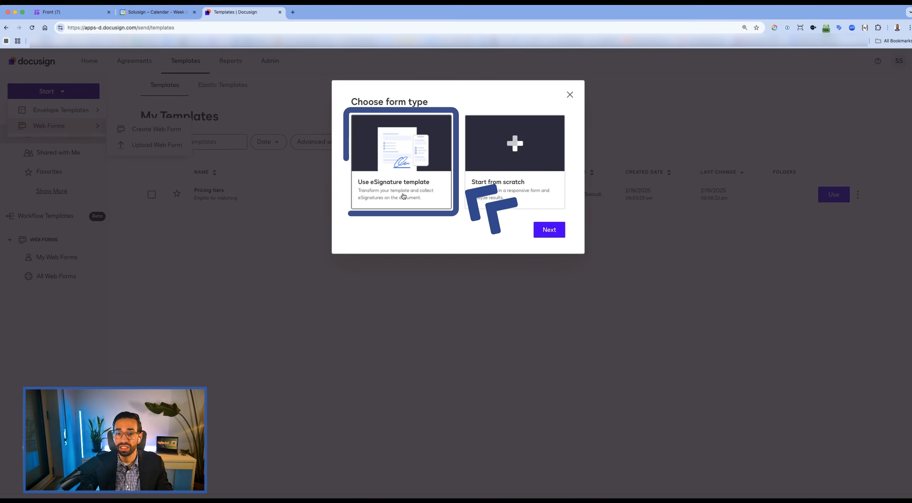
pyautogui.click(550, 232)
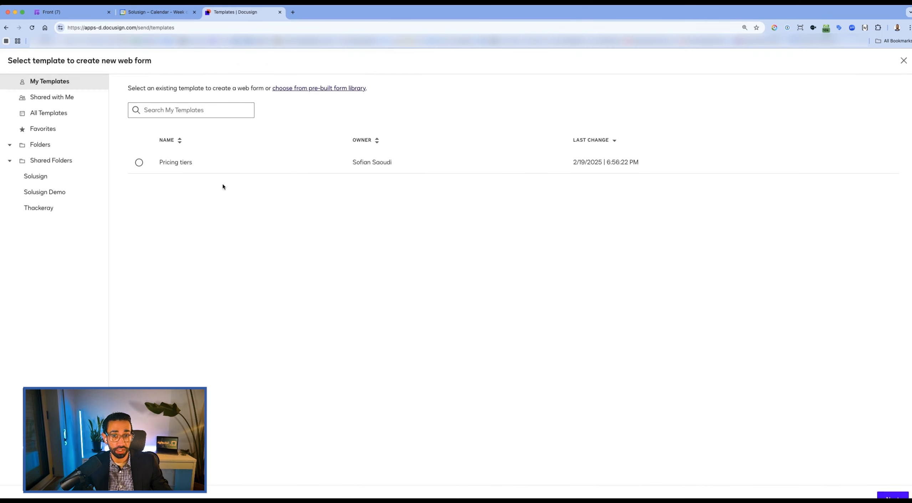
# Step: Create the web form from the Pricing tiers template, keeping Pricing tiers as the form name
pyautogui.click(183, 163)
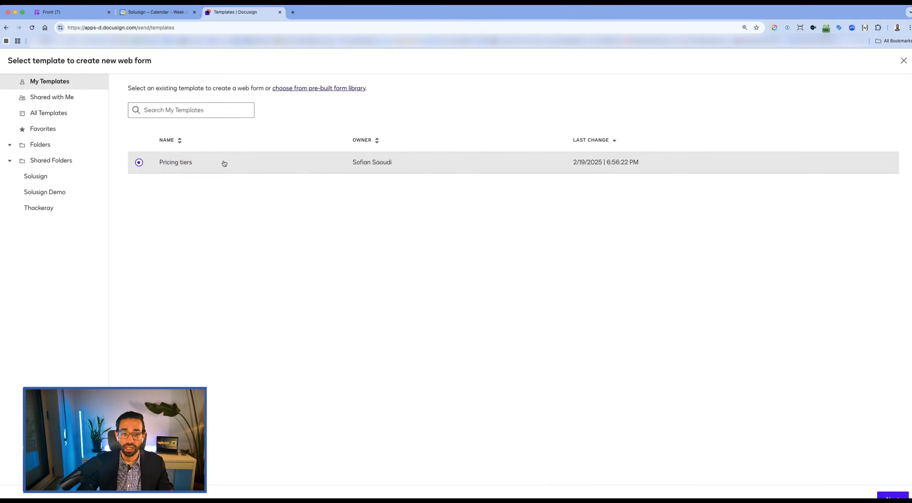
pyautogui.click(890, 495)
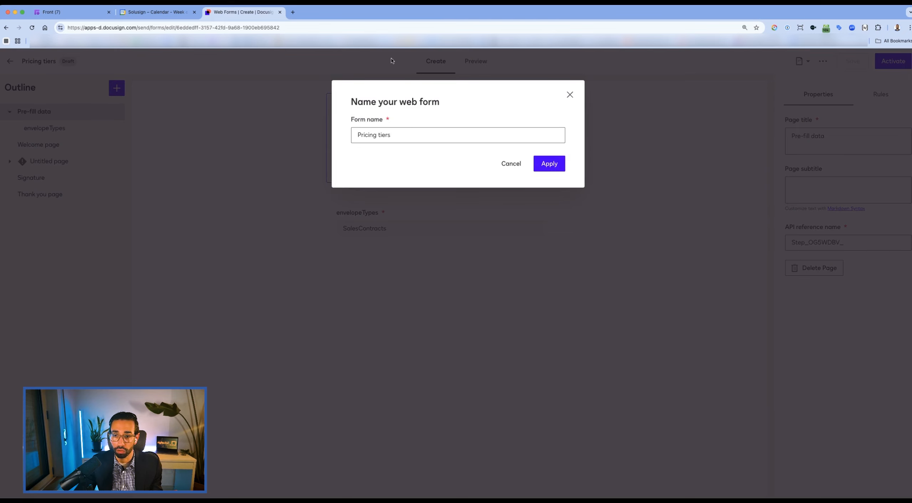
pyautogui.click(549, 163)
pyautogui.click(580, 243)
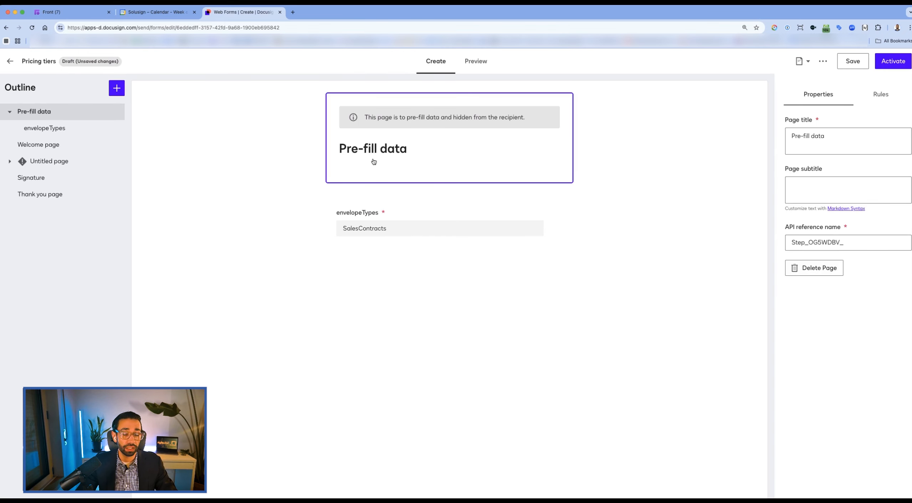
# Step: Review the new form's untitled page and the title setting of its Welcome page
pyautogui.click(61, 159)
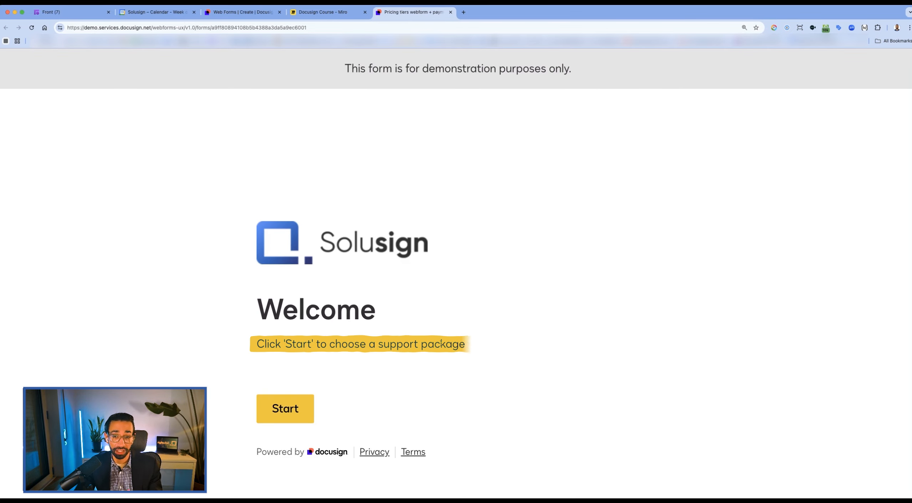
pyautogui.click(236, 12)
pyautogui.click(828, 157)
pyautogui.click(804, 108)
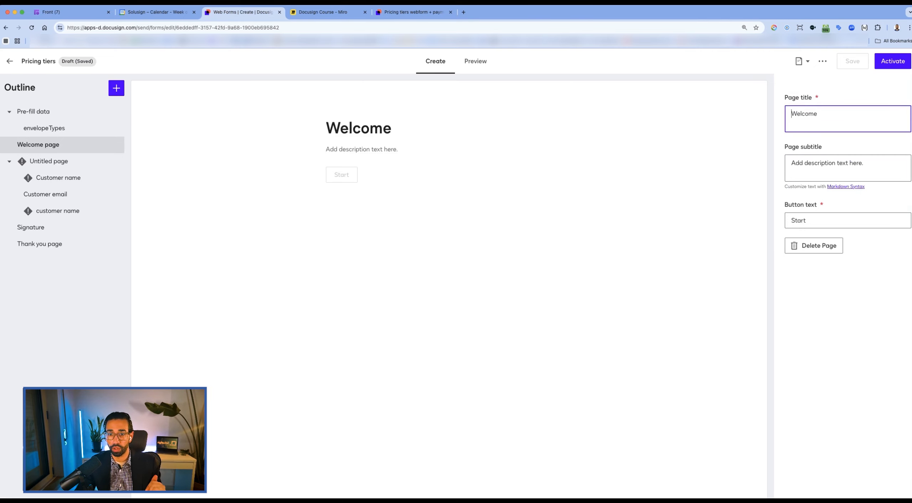
# Step: Start the published Solusign sample form and examine the packages on its Choose a Package page
pyautogui.click(393, 12)
pyautogui.click(282, 410)
pyautogui.scroll(-1, 322, 370)
pyautogui.scroll(-4, 322, 370)
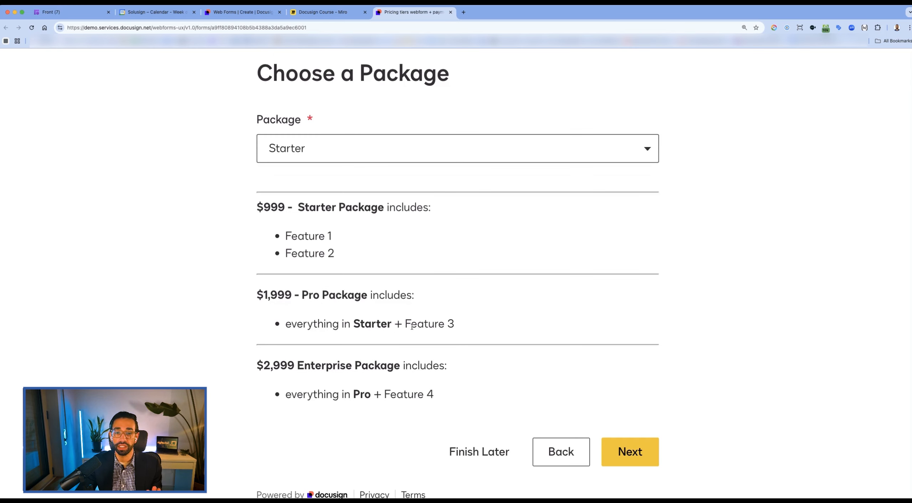
# Step: Return to the draft form and review the untitled page's first Customer name field and the Thank you page
pyautogui.click(301, 11)
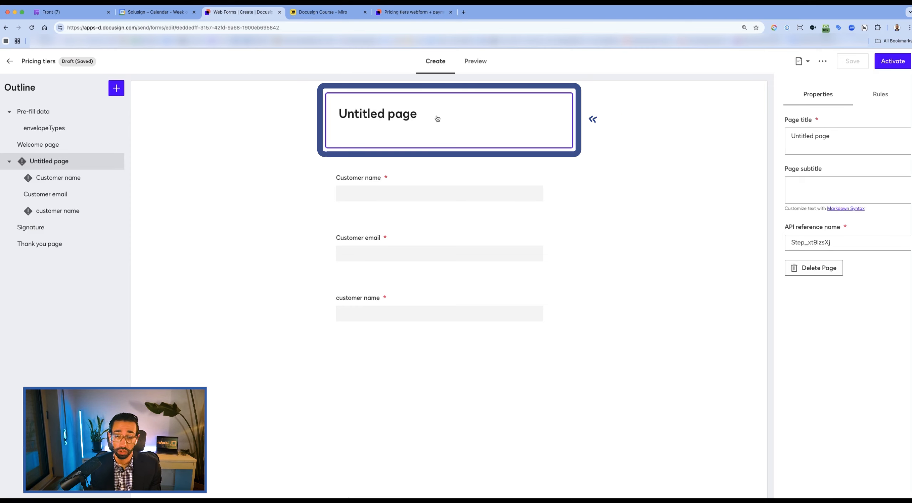
pyautogui.click(441, 176)
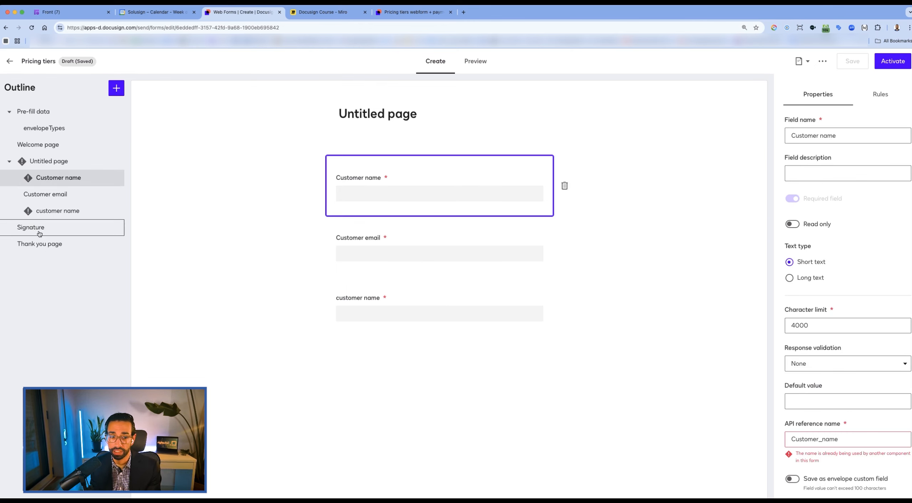
pyautogui.click(40, 244)
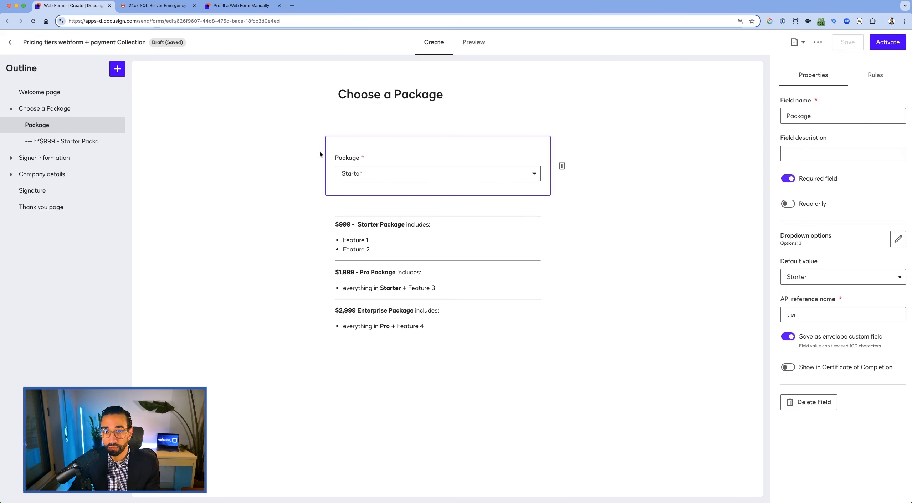
# Step: Expand the Signer information page and examine the default value choices of the Package field
pyautogui.click(35, 158)
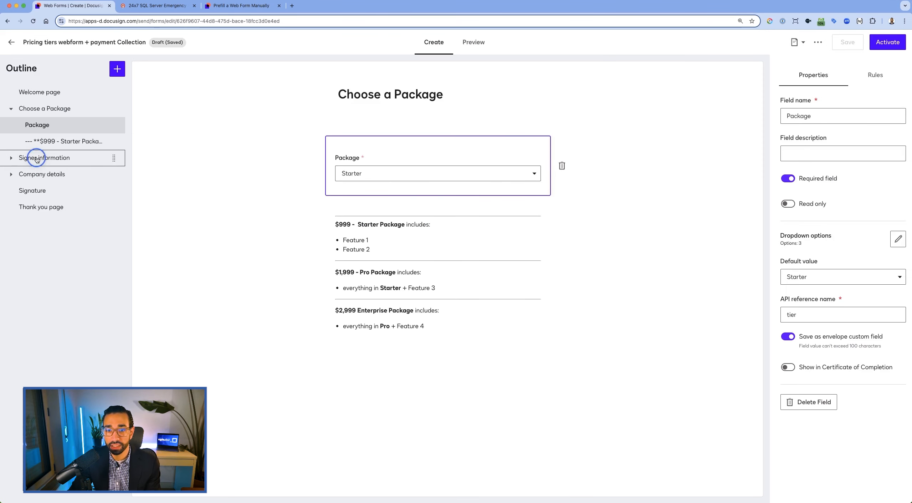
pyautogui.click(62, 108)
pyautogui.click(62, 124)
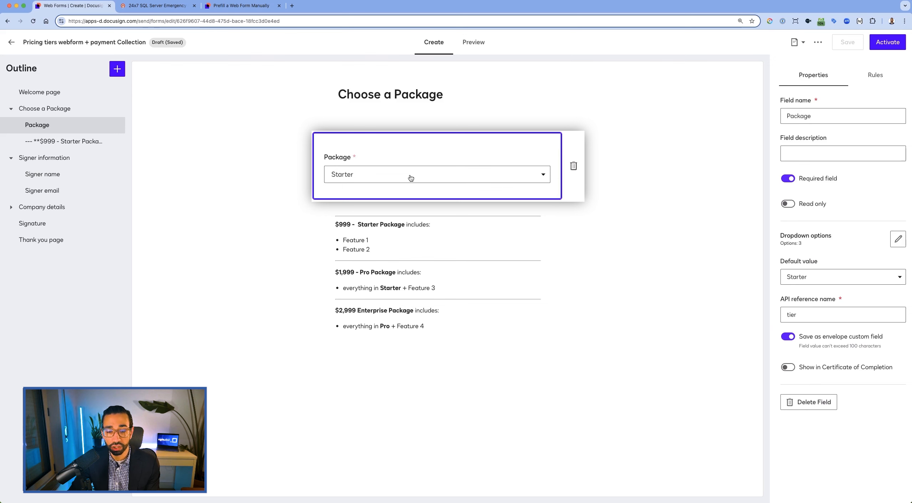
pyautogui.click(830, 271)
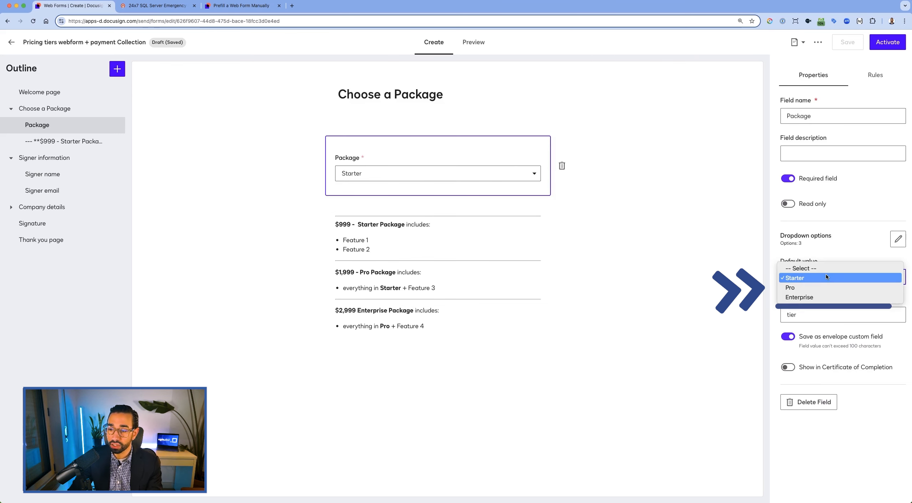
pyautogui.click(639, 271)
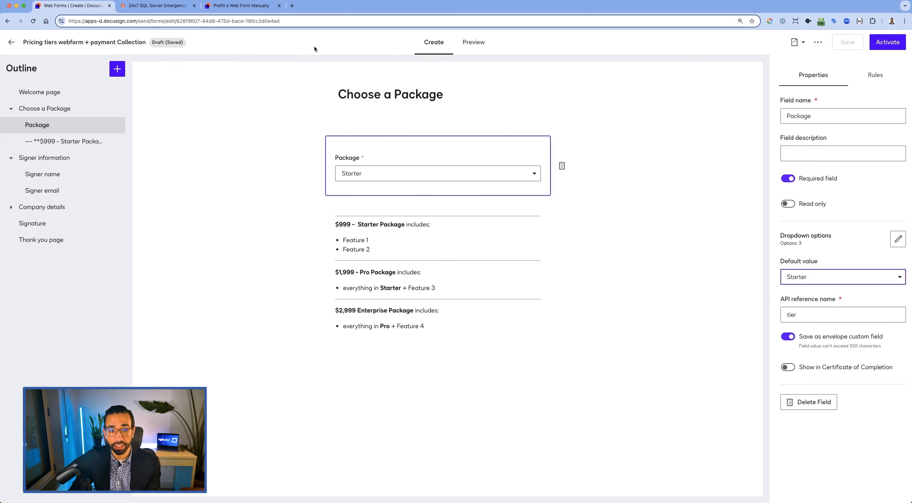
# Step: Examine the package prices on the 24x7 SQL Server Emergency page and return to the web form editor
pyautogui.click(157, 5)
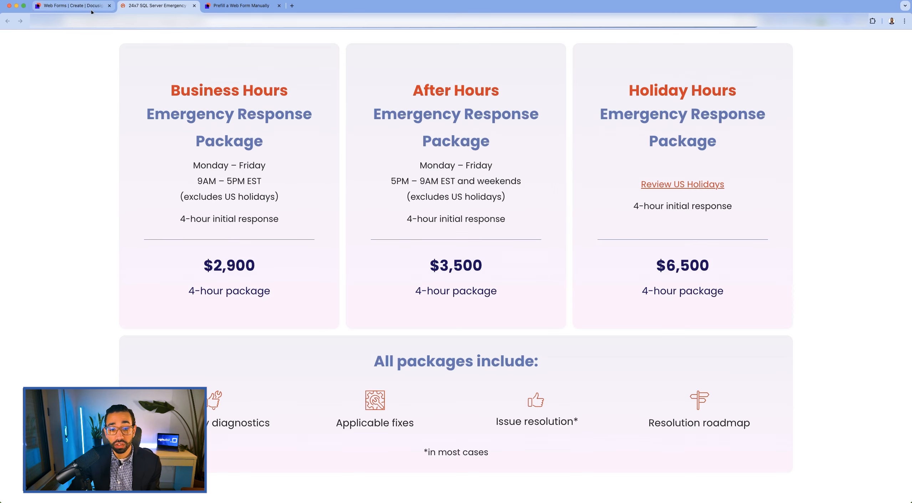
pyautogui.moveTo(227, 294); pyautogui.dragTo(218, 295)
pyautogui.click(219, 294)
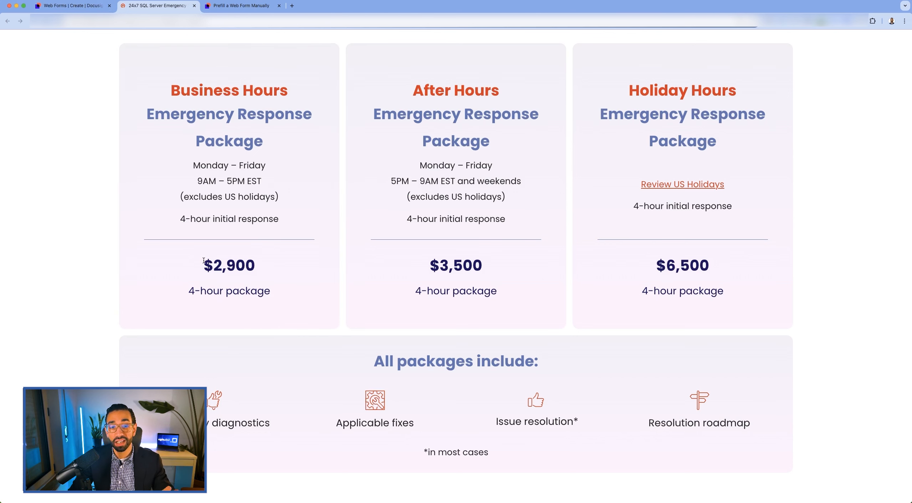
pyautogui.click(73, 6)
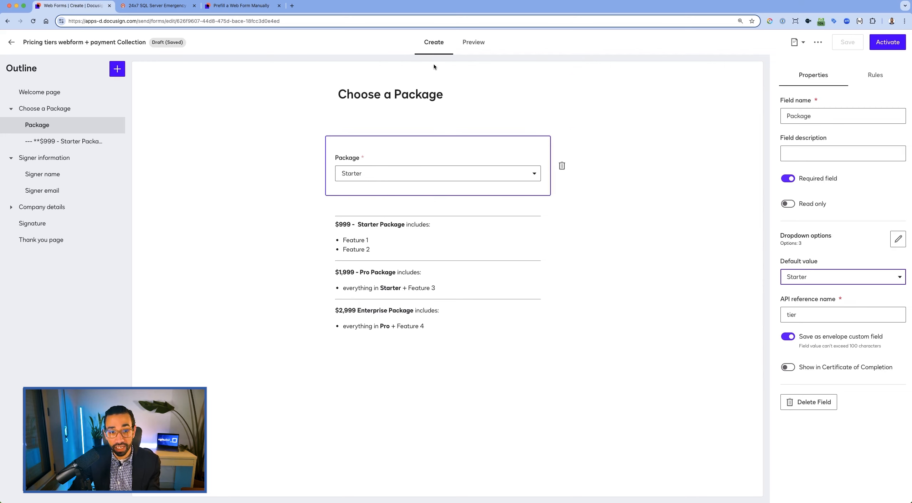
# Step: Try Pro as the Package field's default value, finally setting it to Enterprise
pyautogui.click(843, 274)
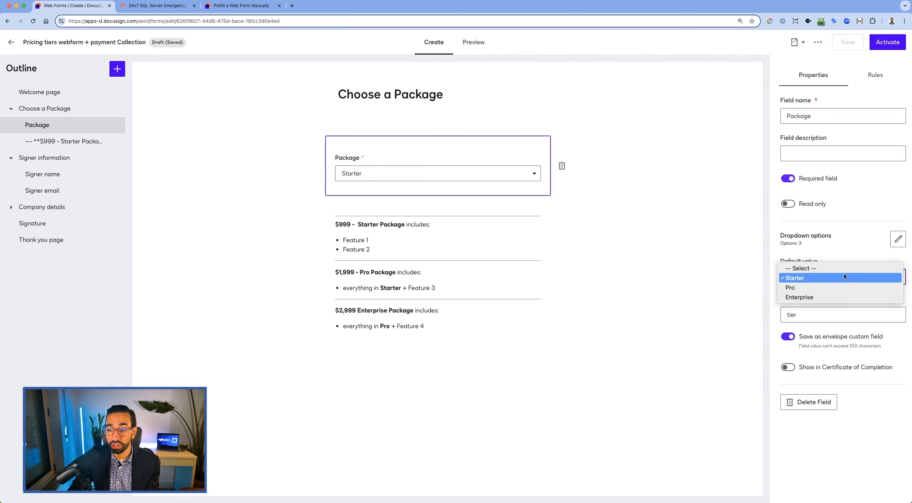
pyautogui.click(804, 287)
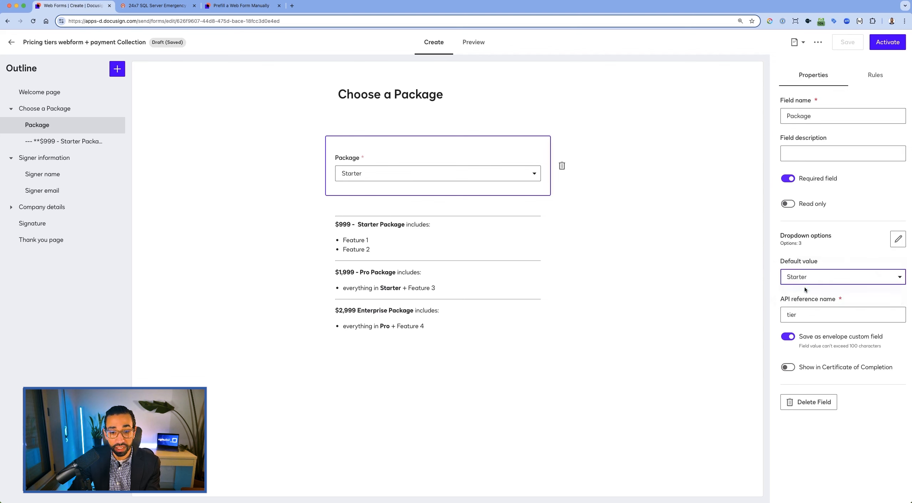
pyautogui.click(827, 277)
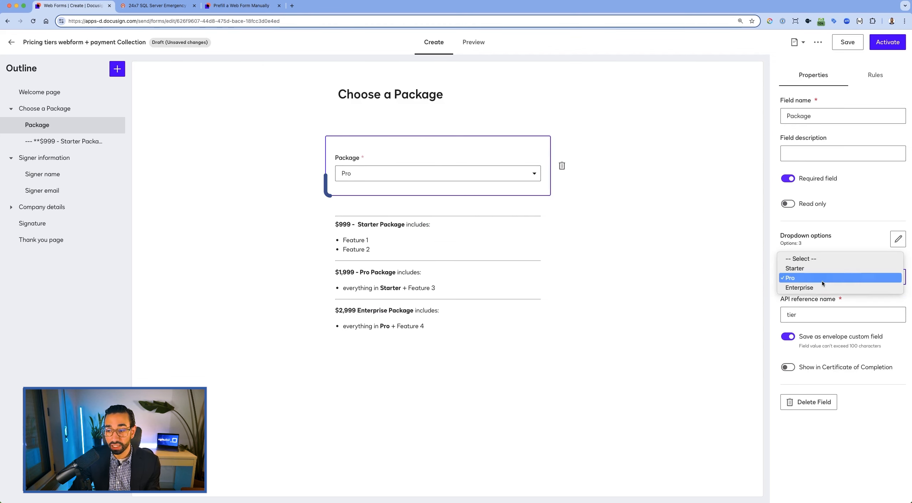
pyautogui.click(812, 287)
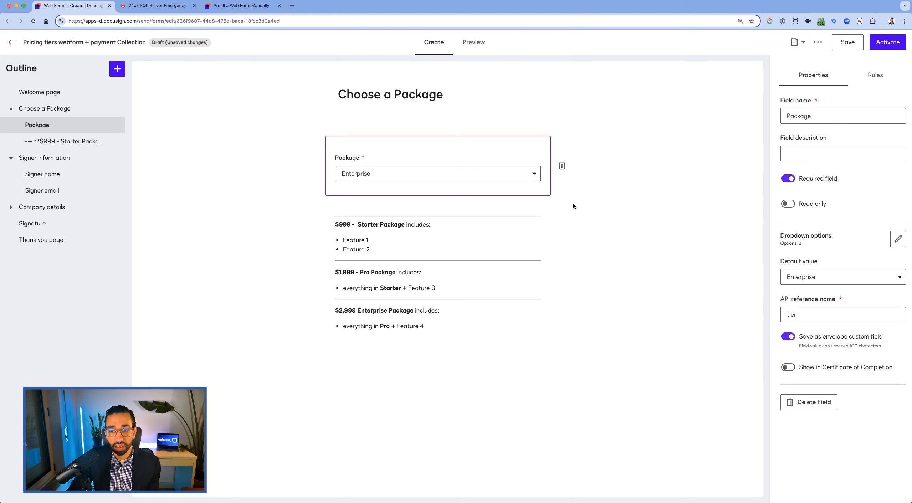
# Step: Activate the web form and paste its link into a blank Word document
pyautogui.click(798, 42)
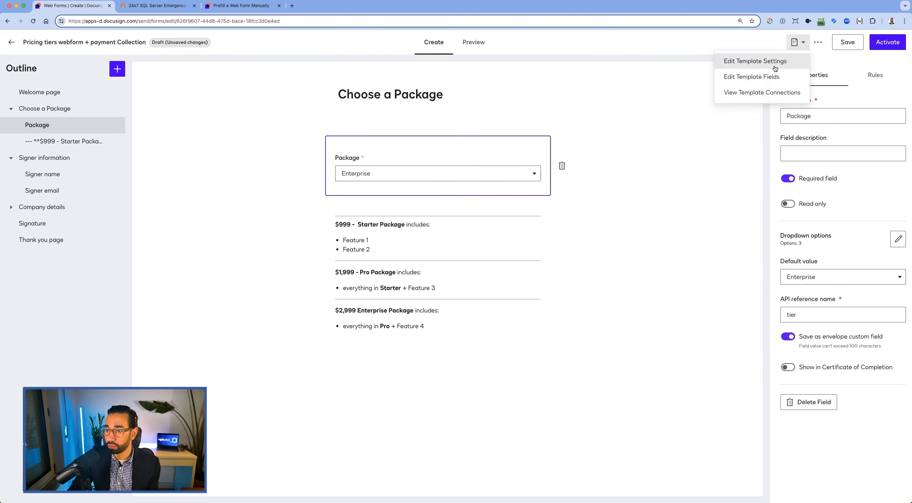
pyautogui.click(888, 43)
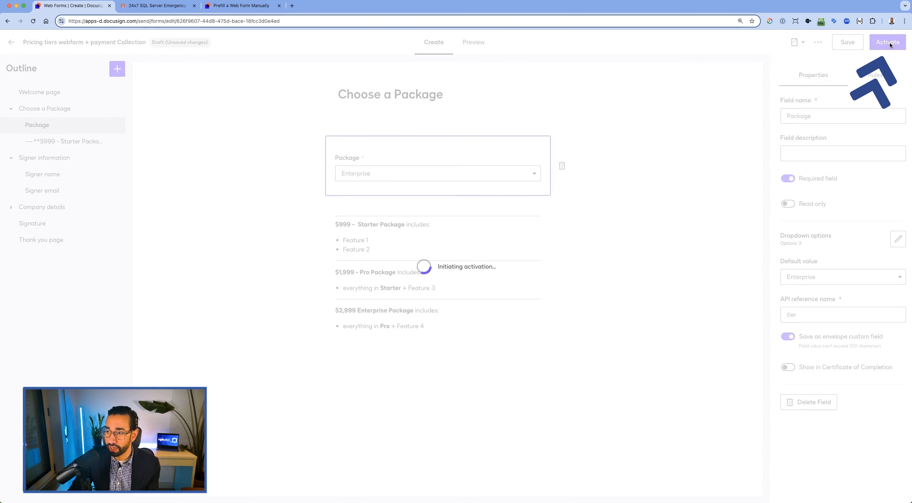
pyautogui.click(358, 135)
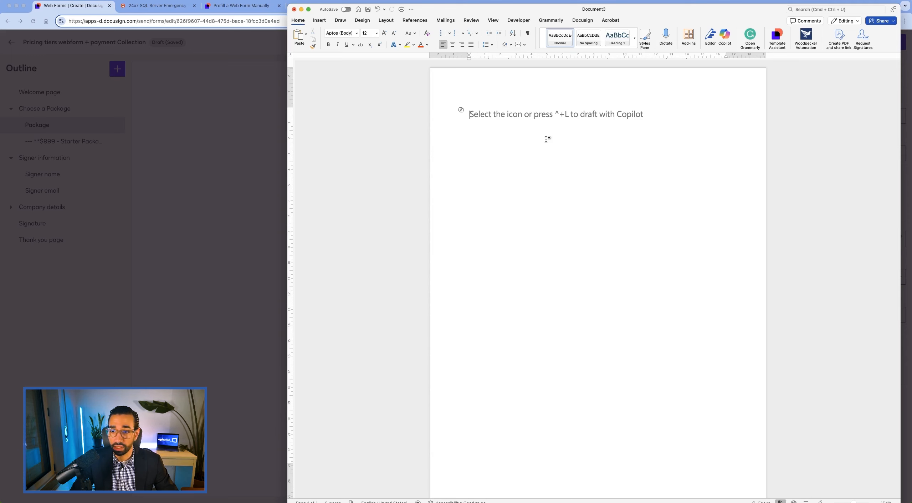
pyautogui.press('super+v')
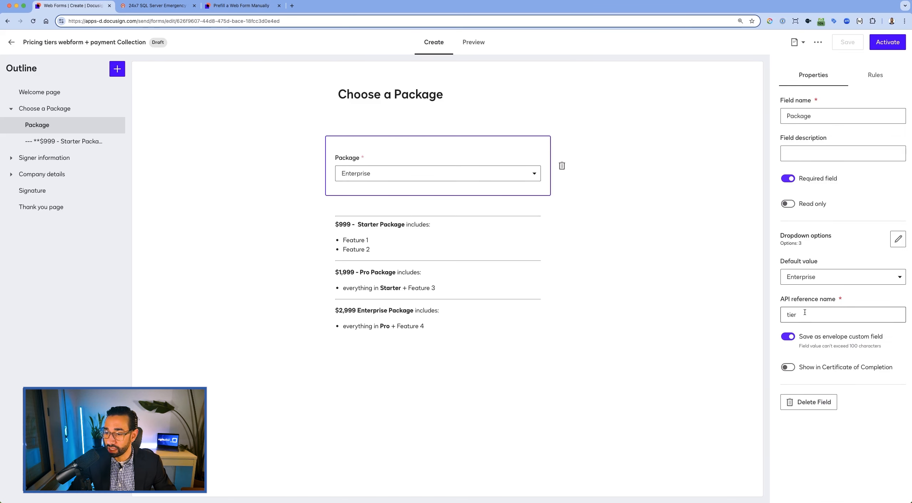
# Step: Look up the Package field's API reference name and append "# tier=" to the form link in Word
pyautogui.doubleClick(786, 314)
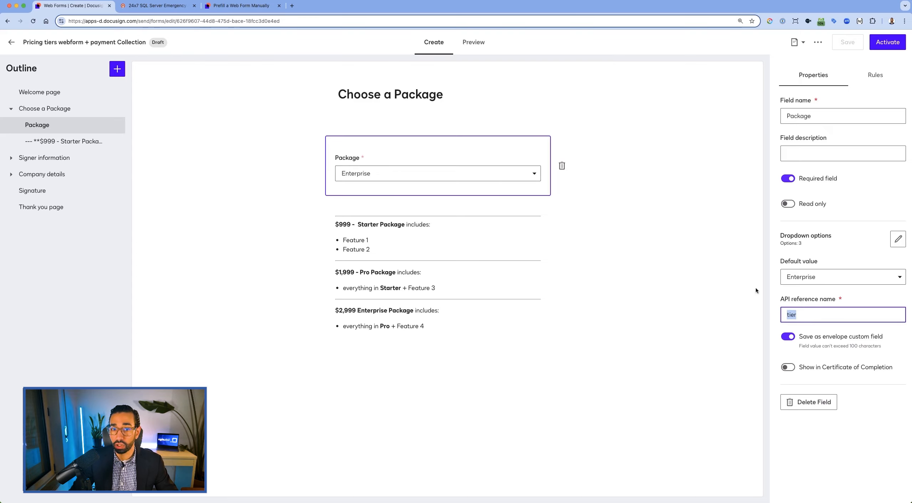
pyautogui.hotkey('ctrl', 'Up')
pyautogui.click(676, 182)
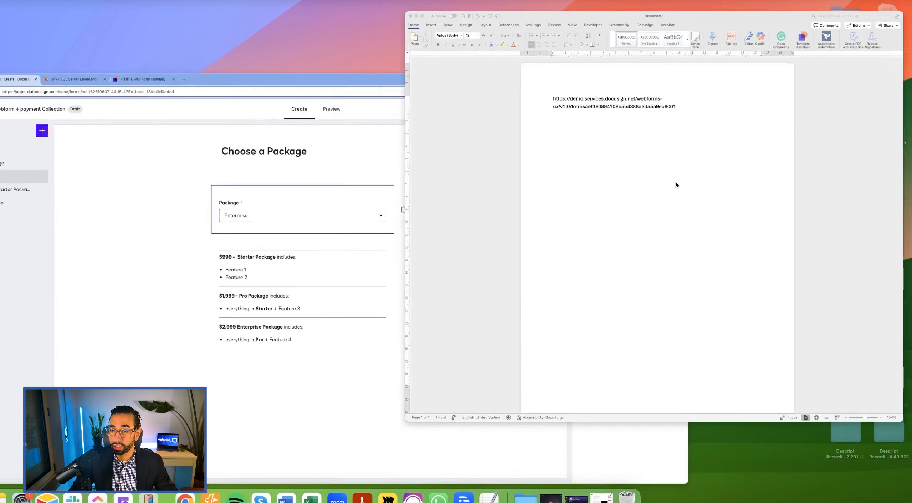
pyautogui.write('# tier=')
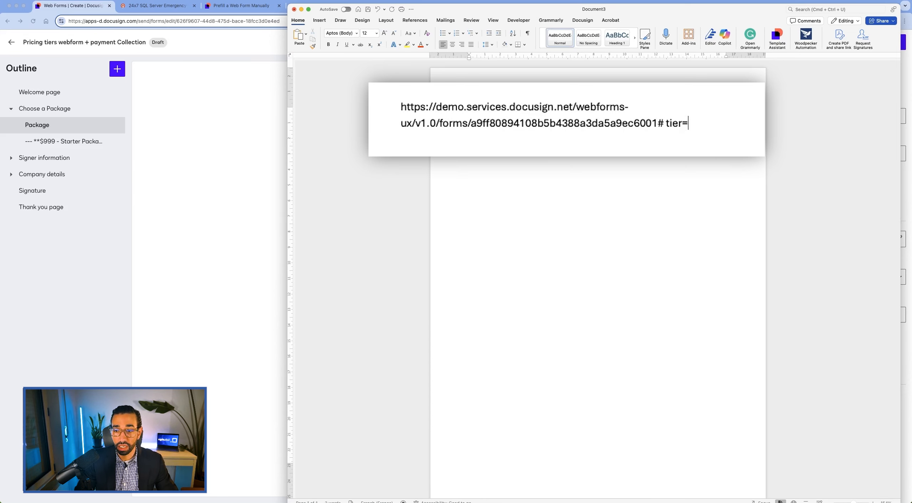
# Step: Copy the Enterprise option's API value _3 from the Package dropdown options and append it to the link in Word
pyautogui.press('super+Tab')
pyautogui.click(898, 239)
pyautogui.click(478, 127)
pyautogui.click(489, 174)
pyautogui.click(401, 172)
pyautogui.doubleClick(486, 172)
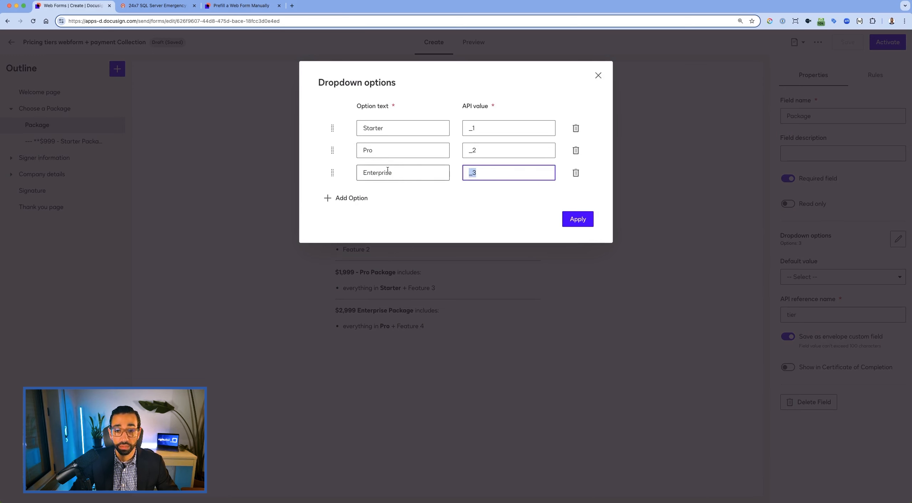
pyautogui.click(481, 171)
pyautogui.moveTo(482, 172); pyautogui.dragTo(464, 172)
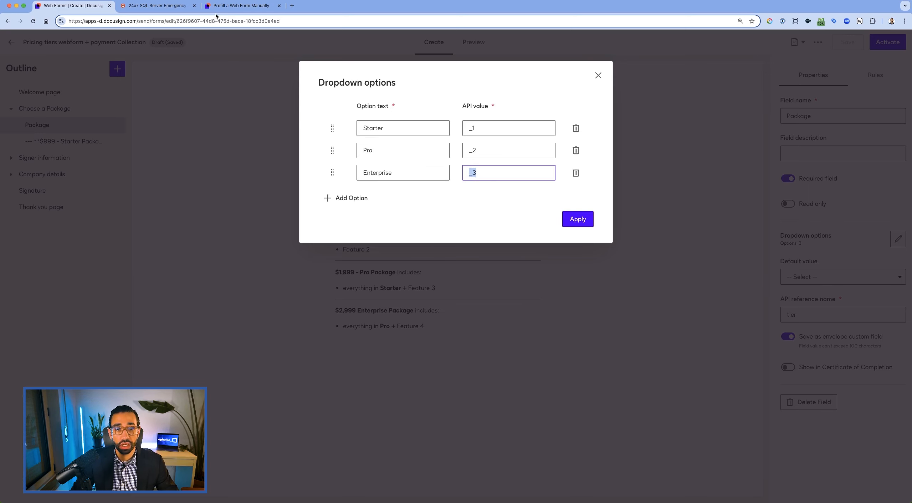
pyautogui.hotkey('ctrl', 'Up')
pyautogui.click(659, 169)
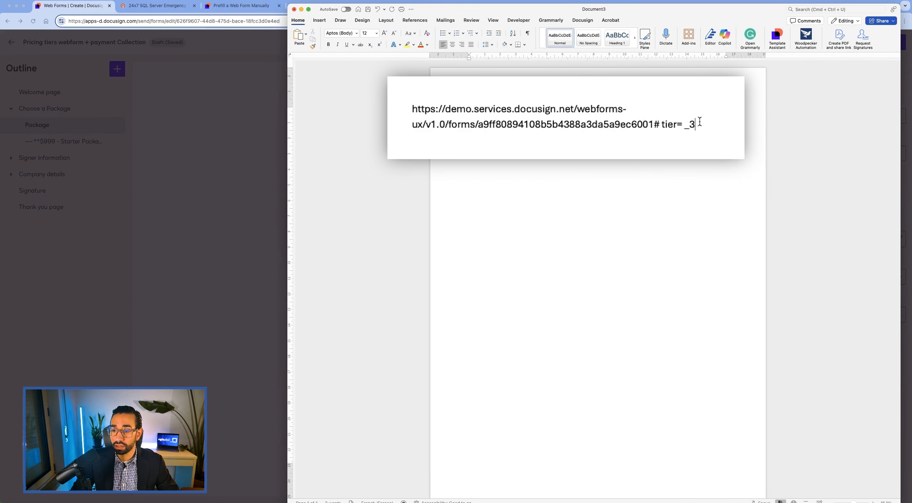
# Step: Remove the spaces so the link ends in #tier=_3 and show the formatting marks to check it
pyautogui.moveTo(697, 123); pyautogui.dragTo(404, 105)
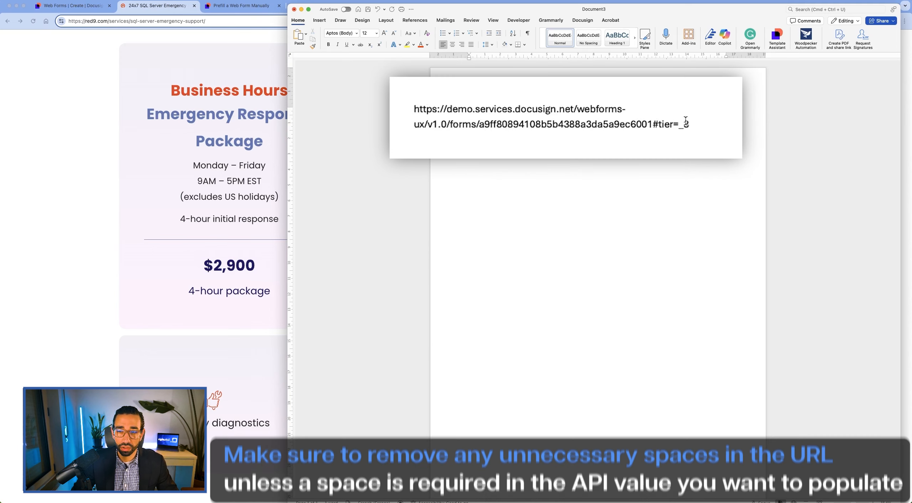
pyautogui.click(658, 124)
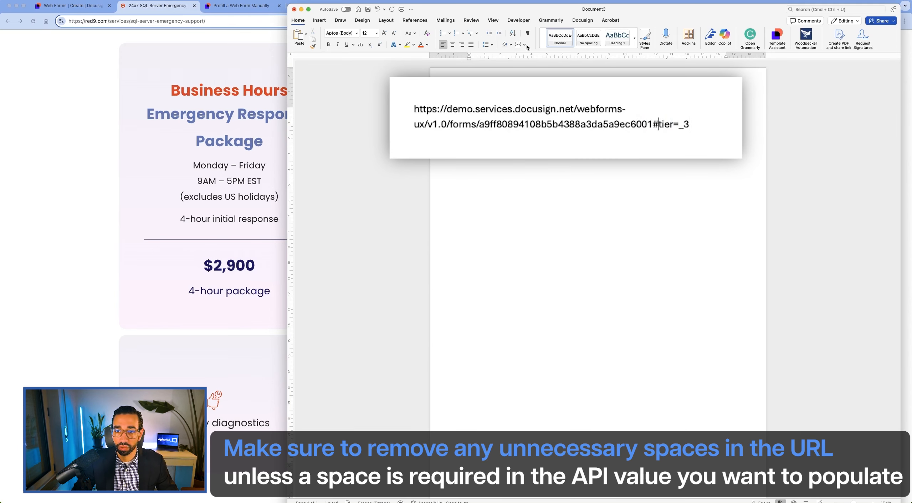
pyautogui.press('super+8')
pyautogui.click(699, 125)
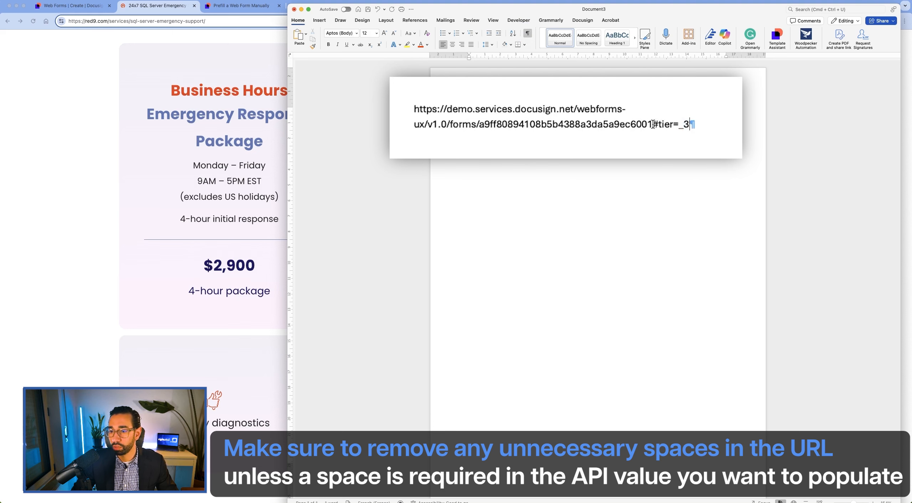
# Step: Select the entire prefill link in Word, switch to the browser and open an incognito window
pyautogui.press('super+a')
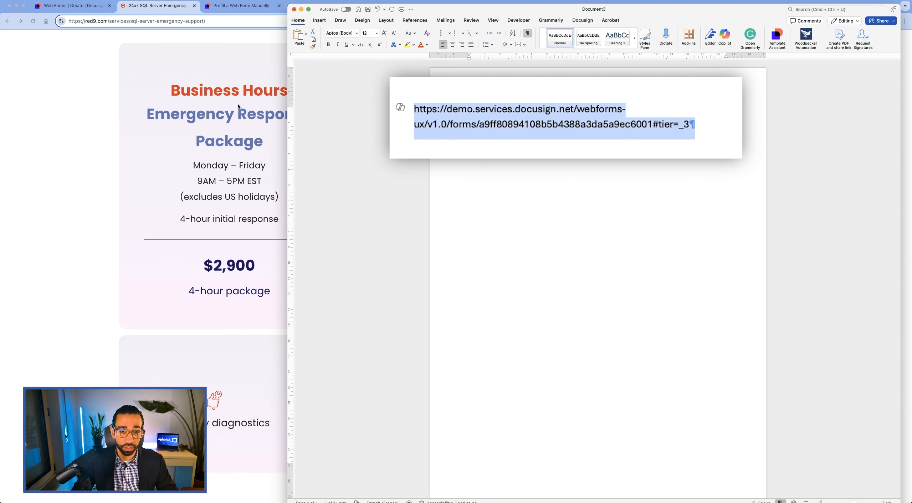
pyautogui.click(228, 83)
pyautogui.press('super+shift+n')
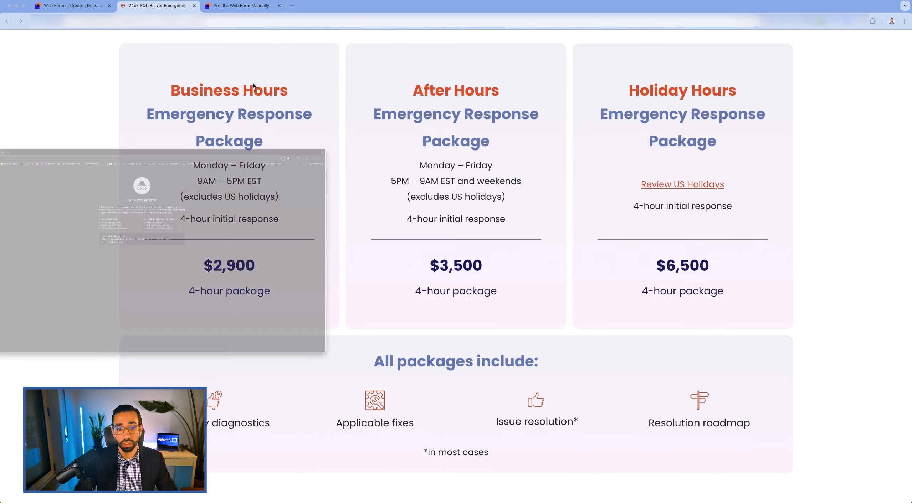
# Step: Load the copied #tier=_3 link in the incognito window, check the prefilled Package field, and close the window
pyautogui.doubleClick(215, 6)
pyautogui.press('super+v')
pyautogui.press('Return')
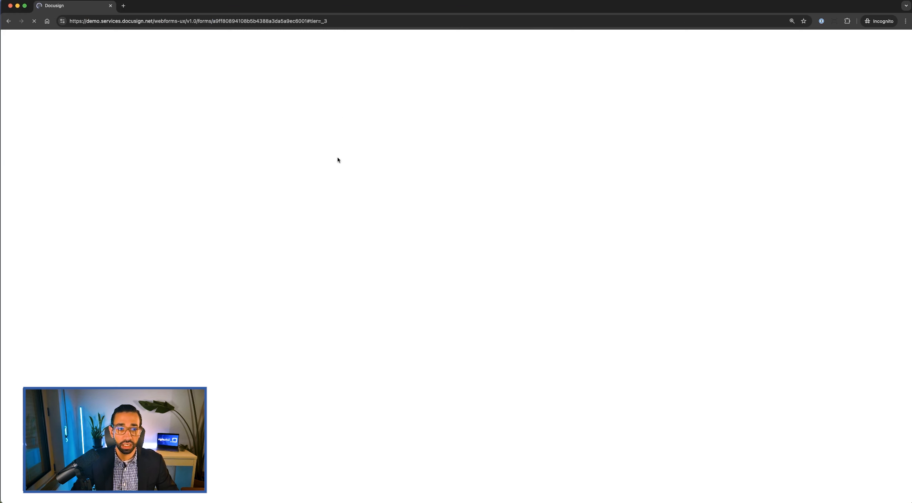
pyautogui.click(285, 385)
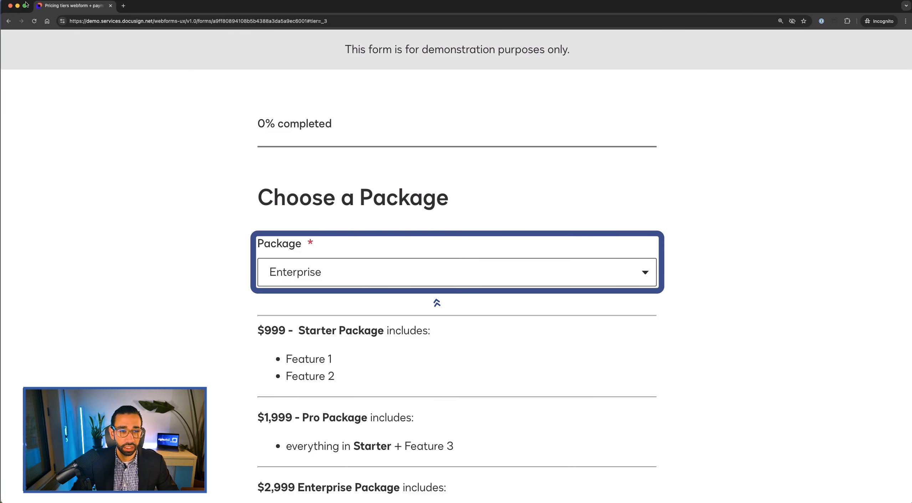
pyautogui.click(10, 6)
# Step: Switch to Word, change the end of the form link to #tier=_2, and select the whole link
pyautogui.click(320, 168)
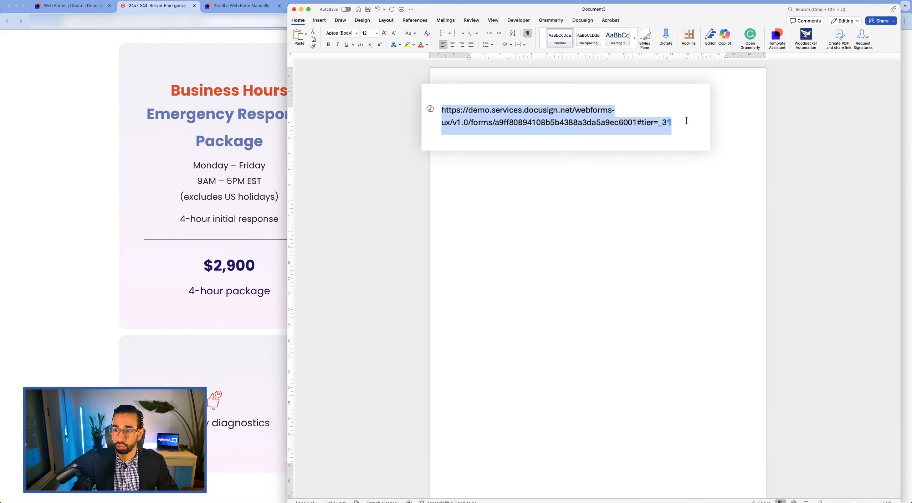
pyautogui.click(712, 128)
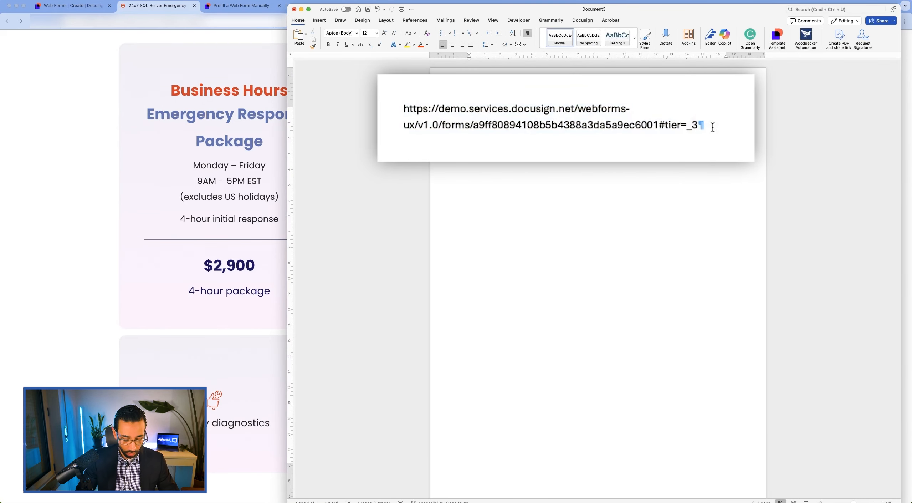
pyautogui.press('BackSpace')
pyautogui.write('2')
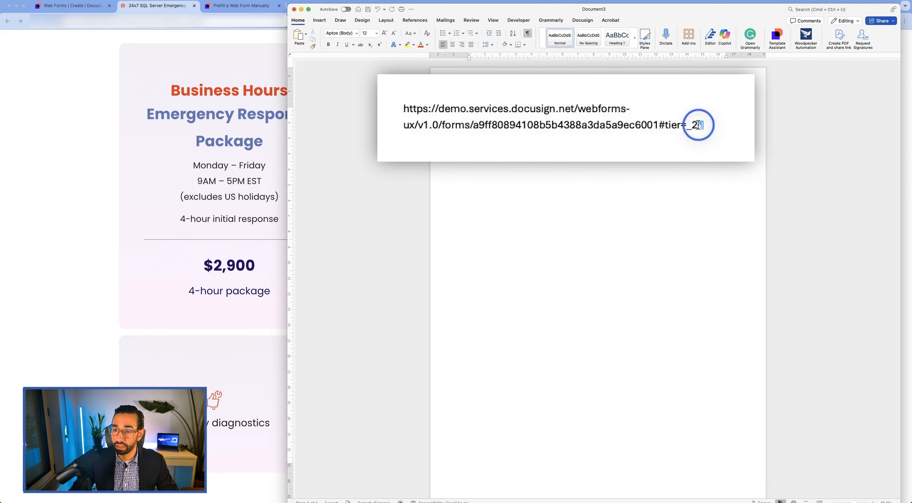
pyautogui.moveTo(698, 125); pyautogui.dragTo(404, 110)
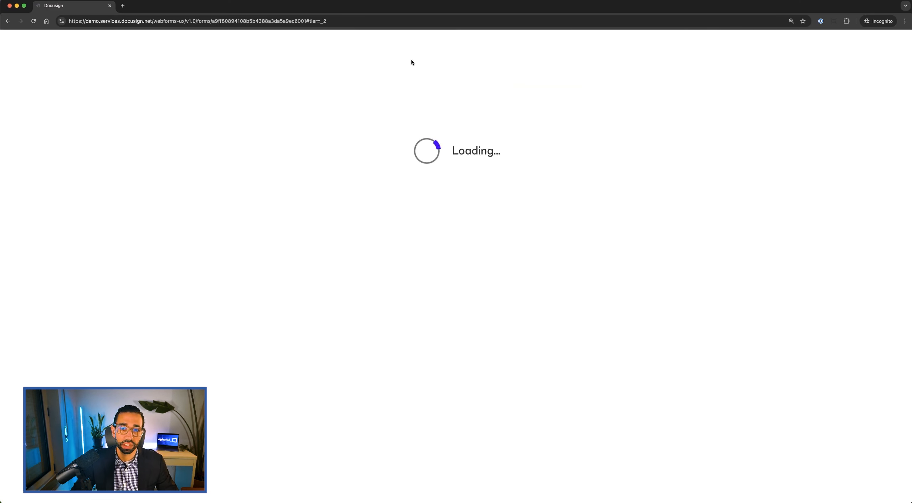
# Step: Check which package the form prefills with the #tier=_2 and #tier=_1 links, and close the incognito window
pyautogui.click(293, 375)
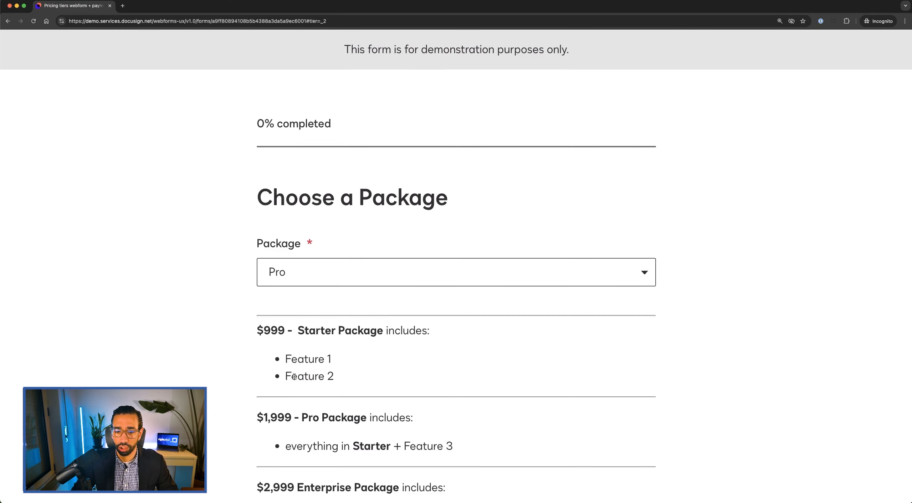
pyautogui.click(306, 271)
pyautogui.click(312, 267)
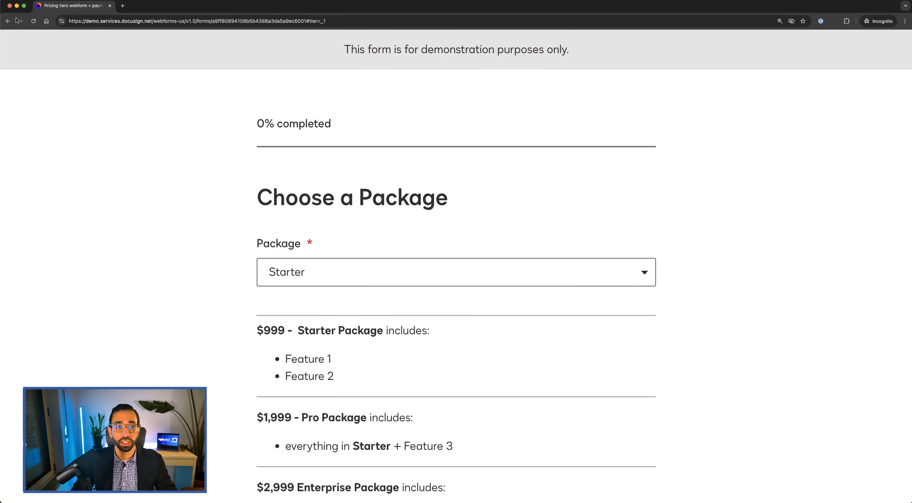
pyautogui.click(9, 6)
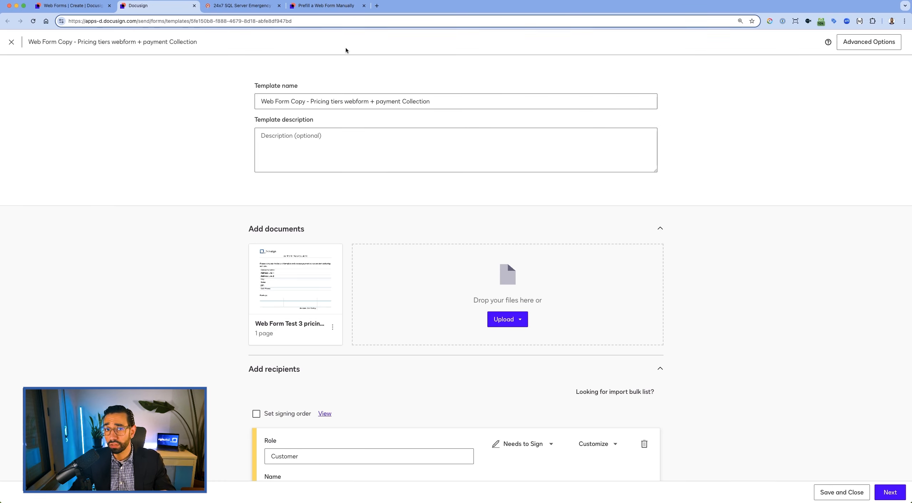
# Step: Upload Envelope Custom field test.docx from the computer as an additional template document, and save and close the template
pyautogui.scroll(-5, 460, 139)
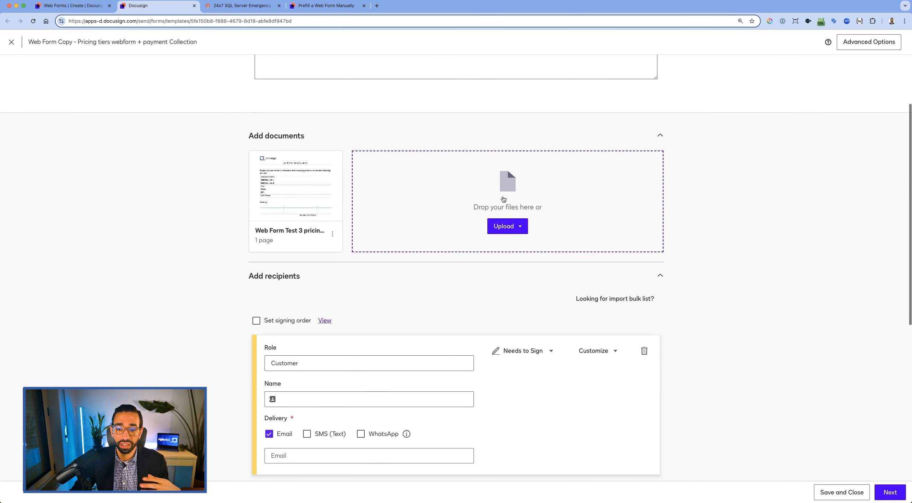
pyautogui.click(515, 230)
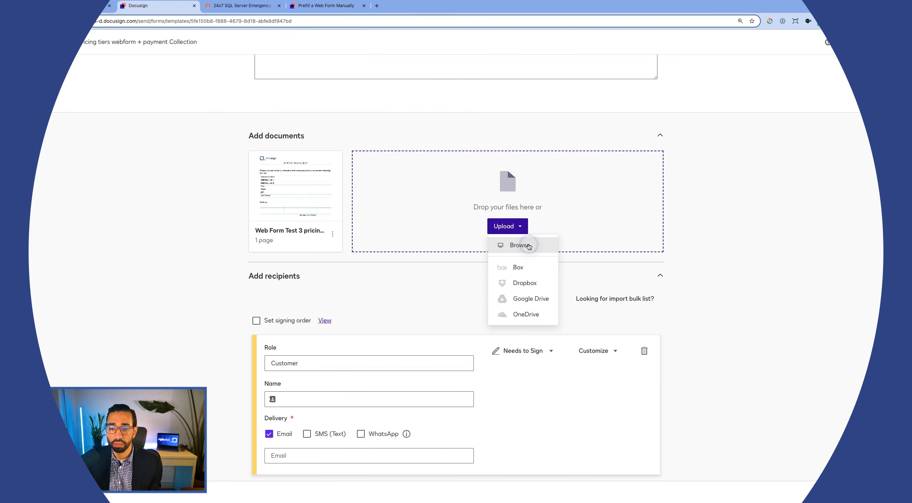
pyautogui.click(519, 240)
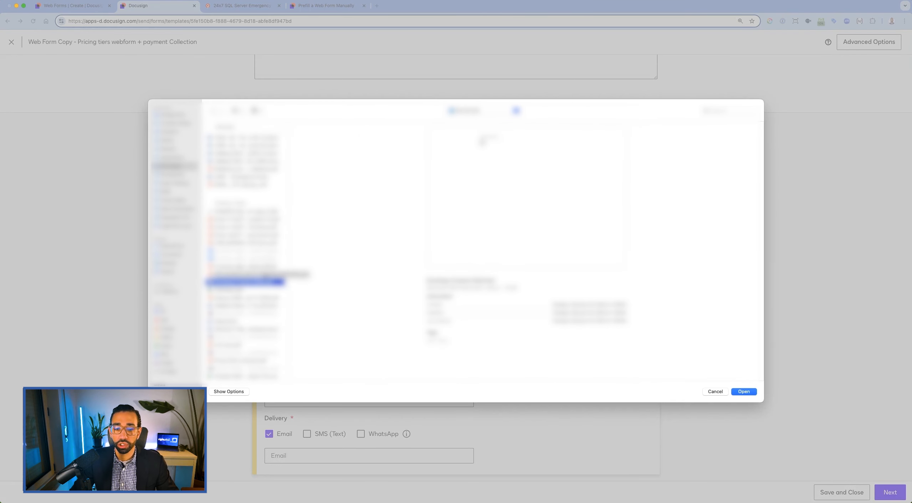
pyautogui.scroll(-2, 266, 276)
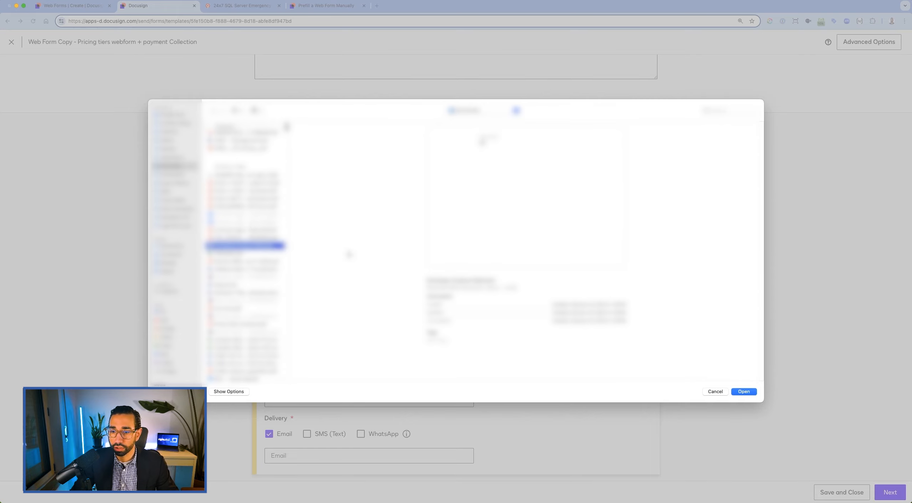
pyautogui.click(749, 391)
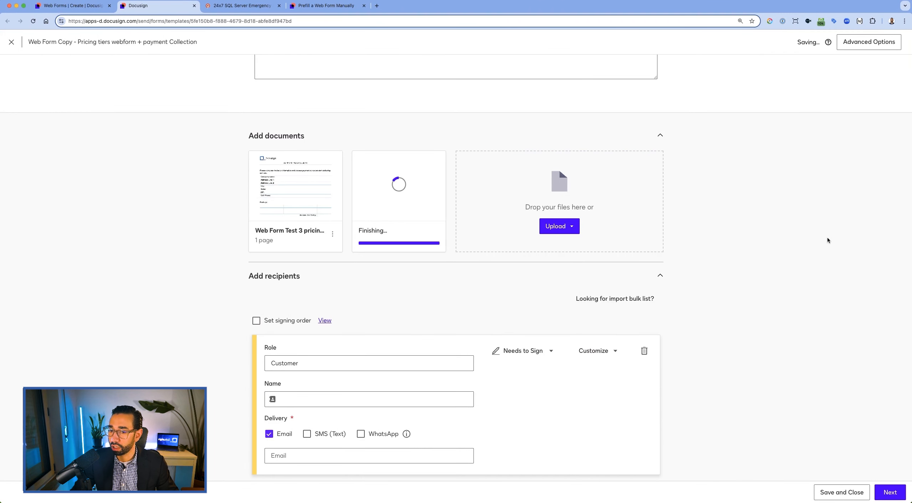
pyautogui.click(845, 491)
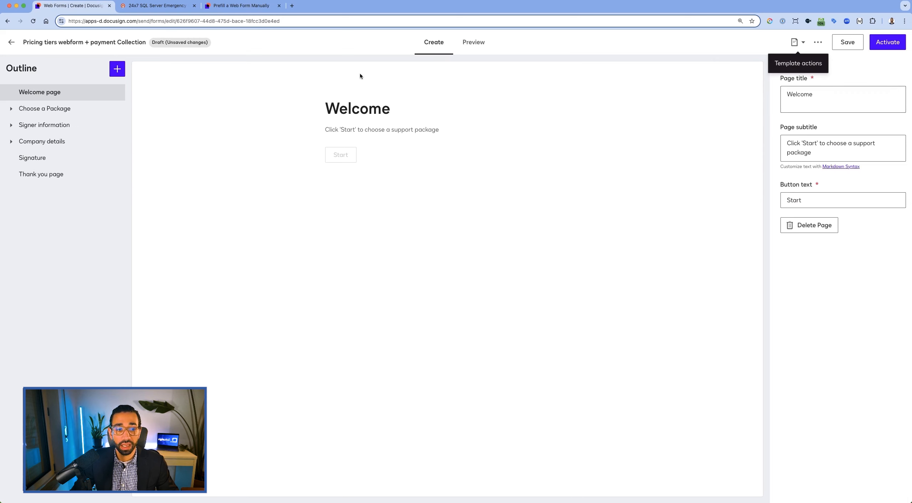
# Step: Add a rule to the Package field on the Choose a Package page: if it is Starter, show Web Form Test 3 pricing tiers.docx
pyautogui.click(52, 114)
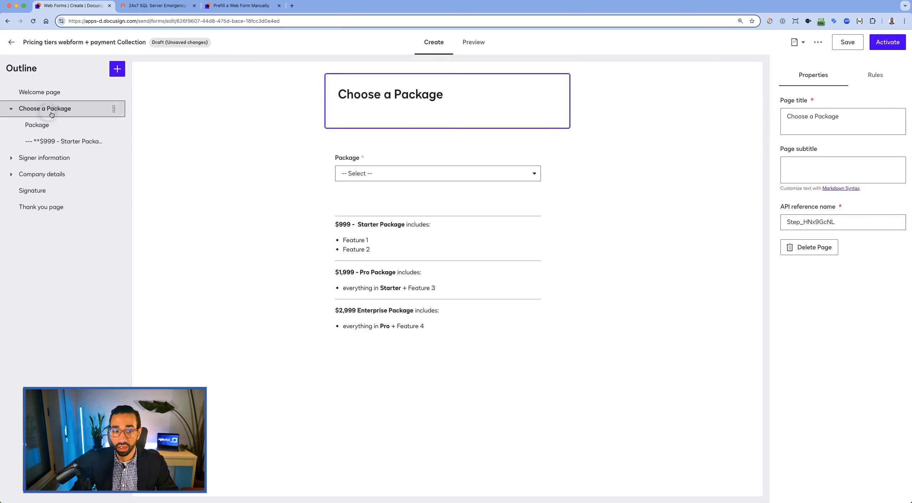
pyautogui.click(450, 162)
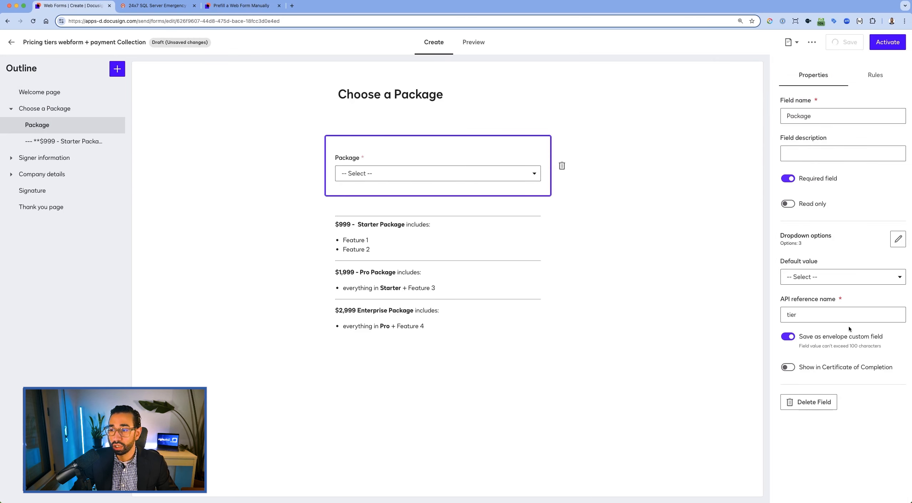
pyautogui.click(875, 75)
pyautogui.click(803, 162)
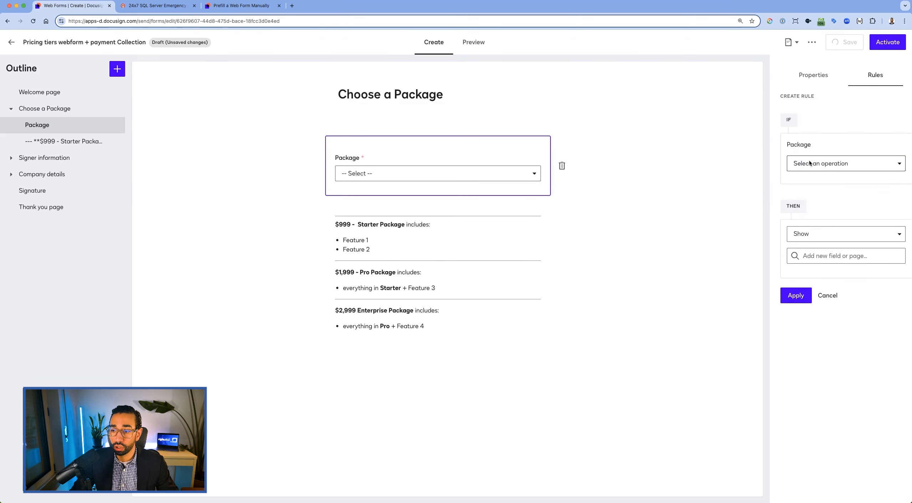
pyautogui.click(834, 255)
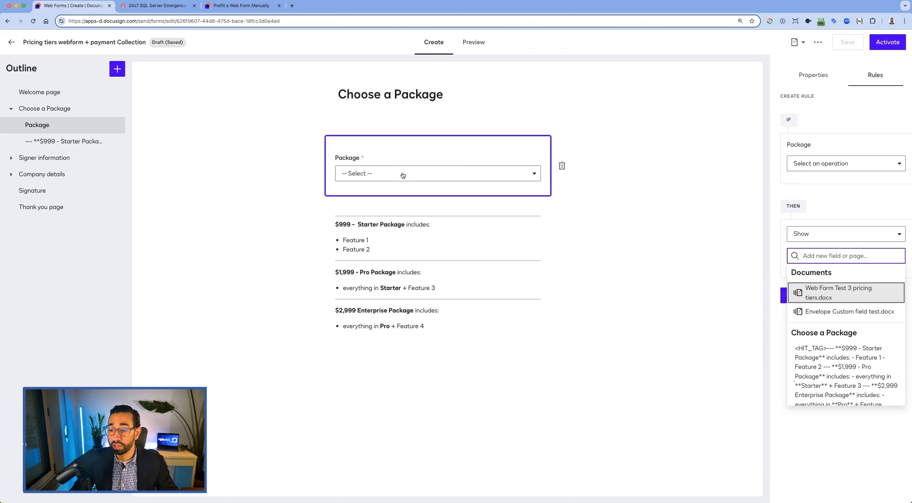
pyautogui.click(827, 163)
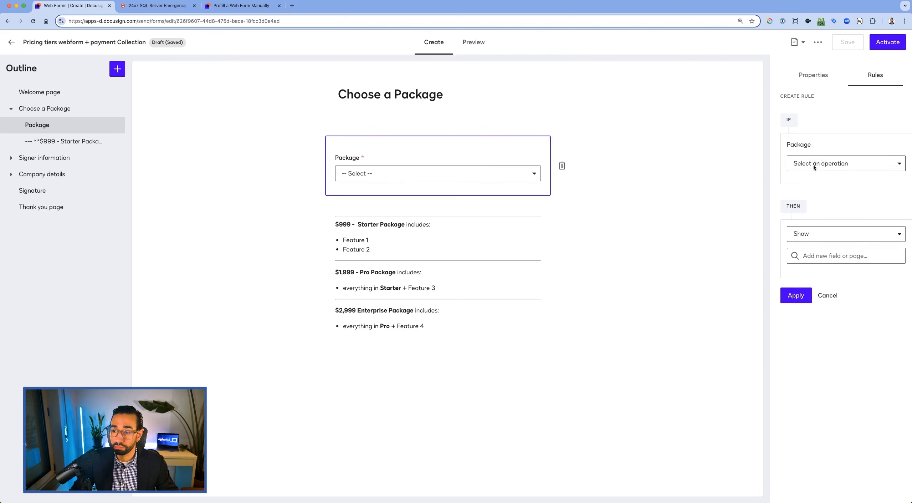
pyautogui.click(812, 192)
pyautogui.click(816, 183)
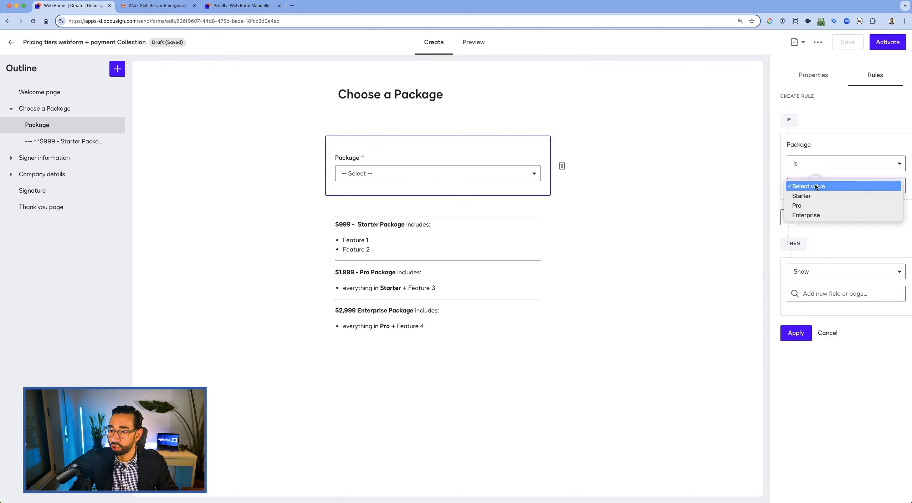
pyautogui.click(802, 195)
pyautogui.click(834, 293)
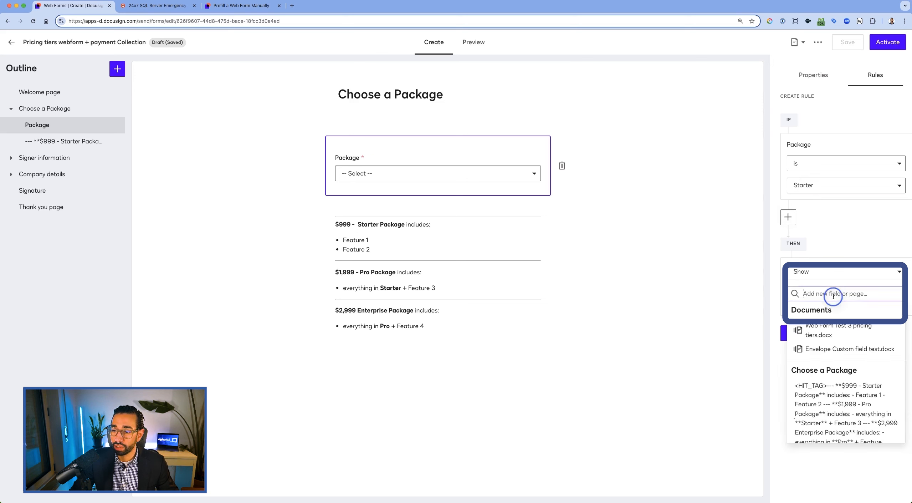
pyautogui.click(827, 330)
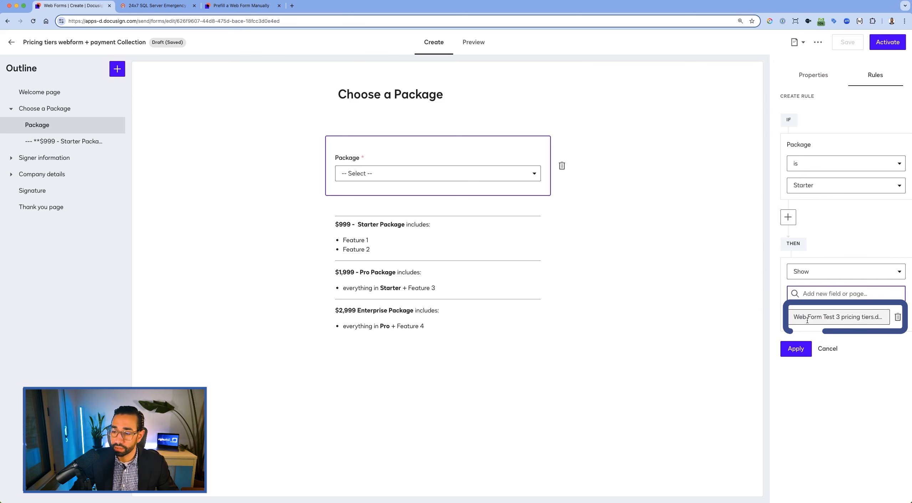
pyautogui.click(796, 349)
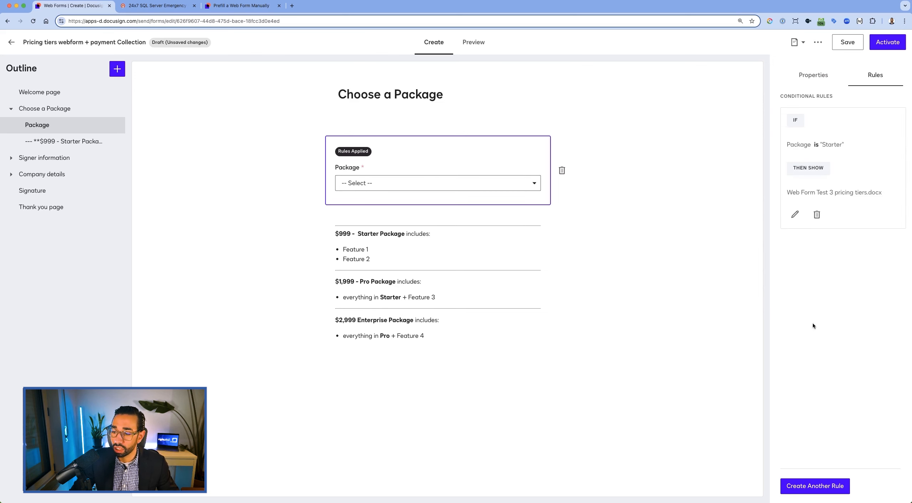
# Step: Start another conditional rule for the Package field and choose its comparison operation
pyautogui.click(809, 486)
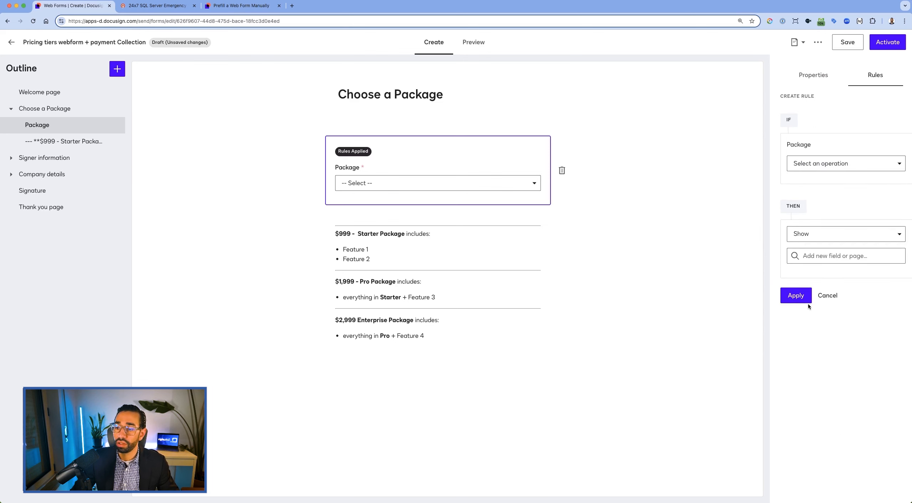
pyautogui.click(813, 164)
pyautogui.click(815, 193)
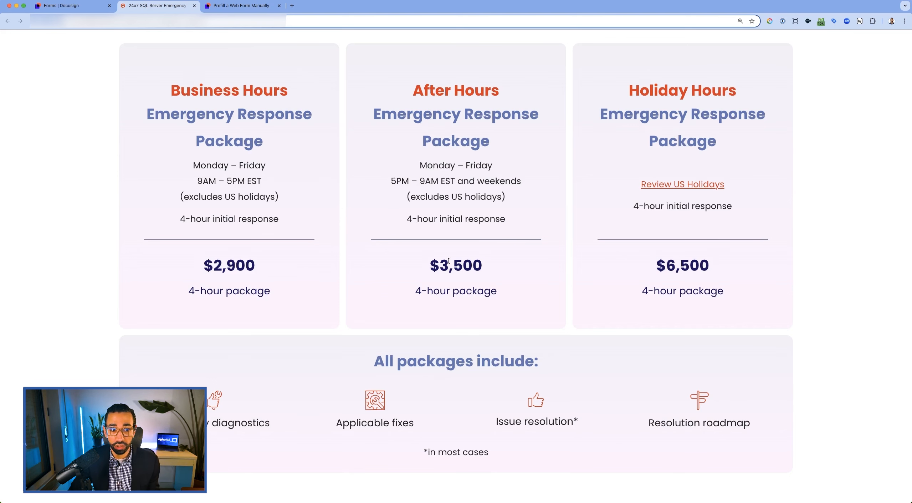
# Step: Return to Docusign, open the Agreement Rules page in the account administration, and start adding a rule
pyautogui.click(69, 7)
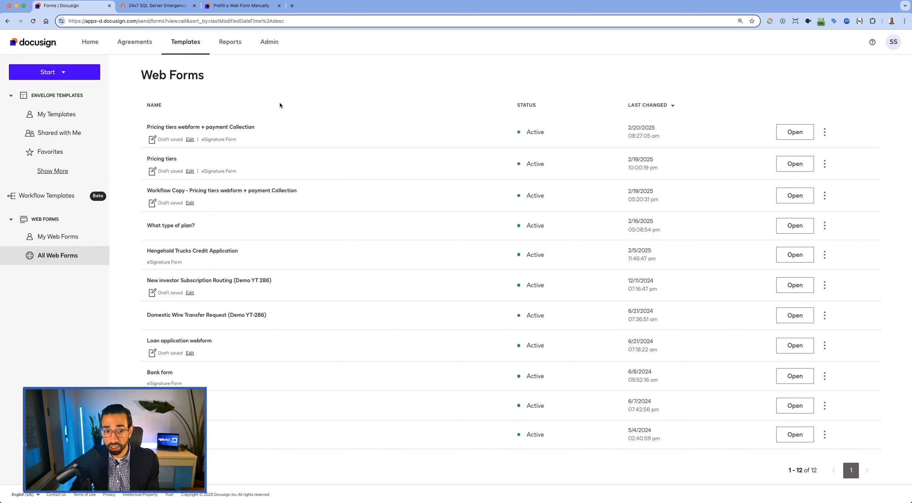
pyautogui.click(271, 44)
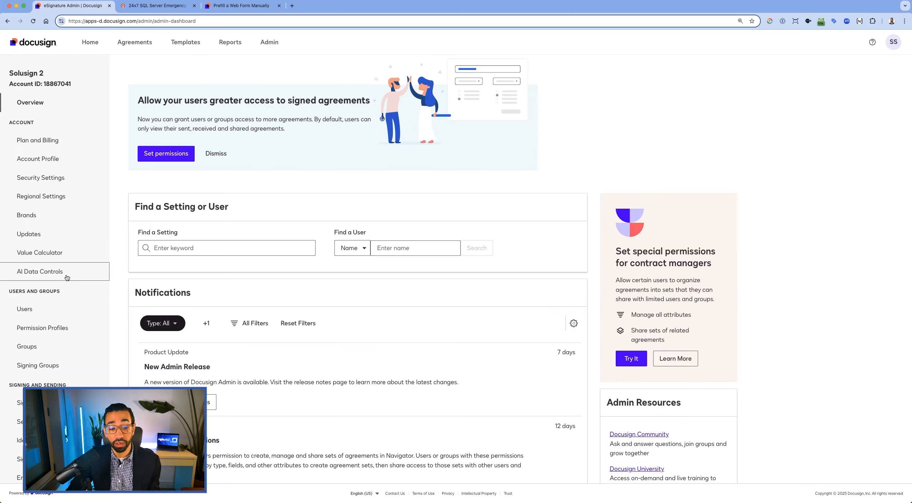
pyautogui.scroll(-5, 71, 271)
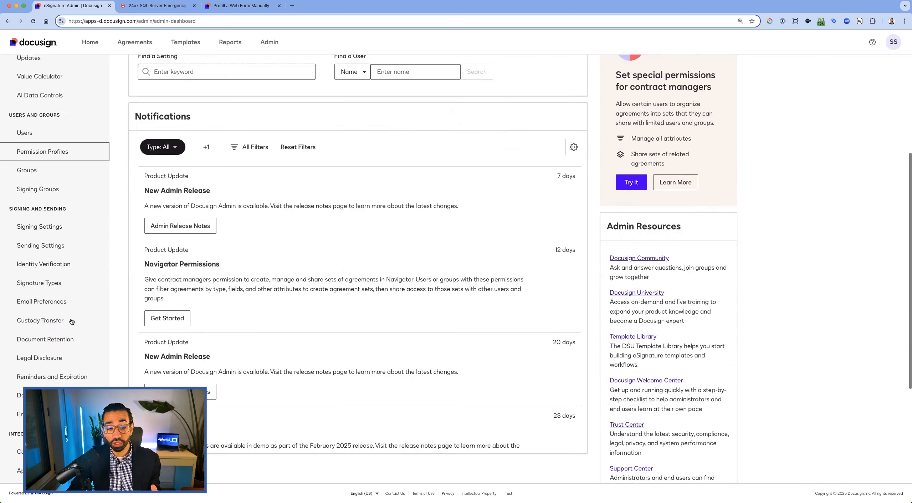
pyautogui.scroll(-2, 53, 414)
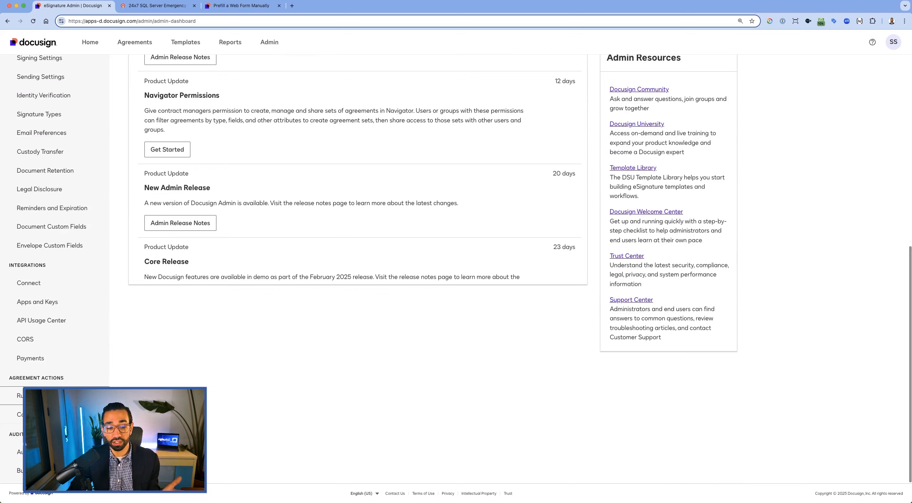
pyautogui.click(47, 397)
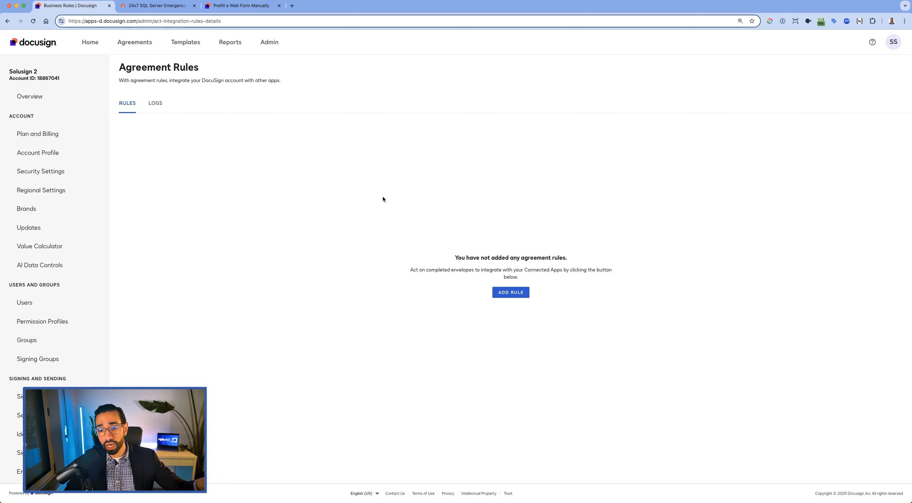
pyautogui.click(509, 293)
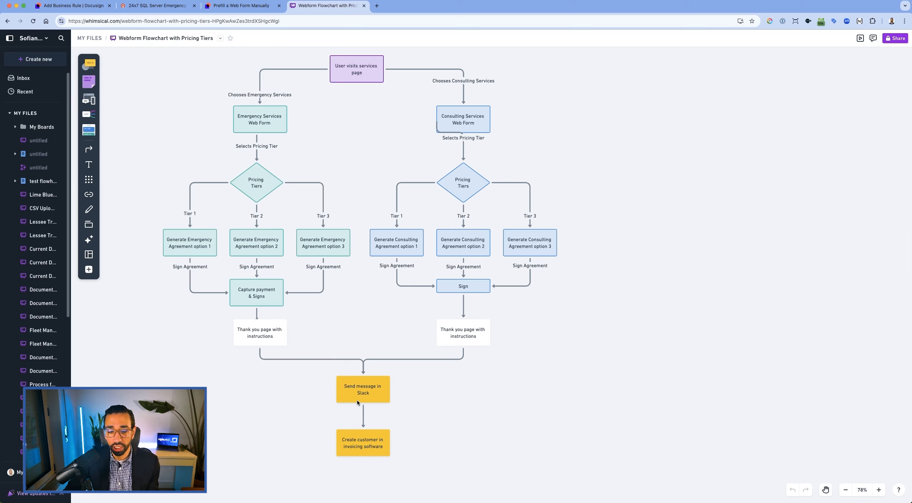
pyautogui.click(379, 445)
pyautogui.click(438, 448)
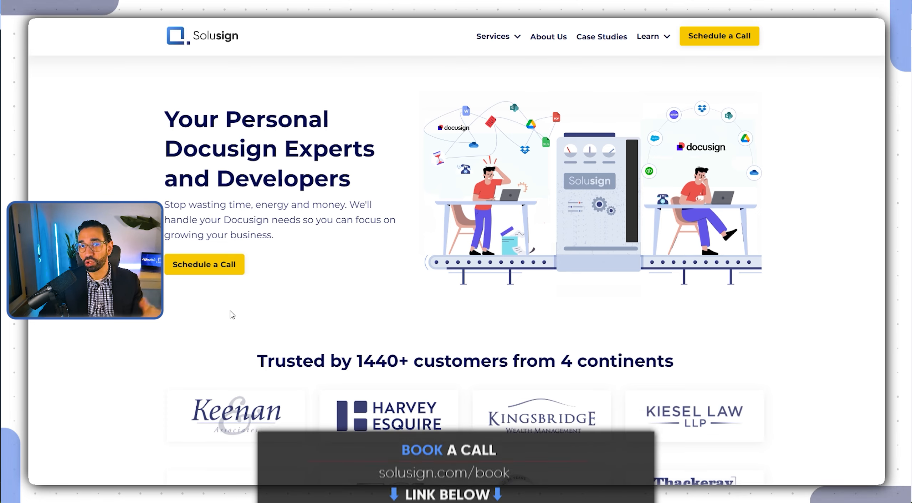
# Step: On the Solusign website, go to call scheduling, choose Docusign Development, and submit the booking of a Docusign Development call
pyautogui.click(212, 267)
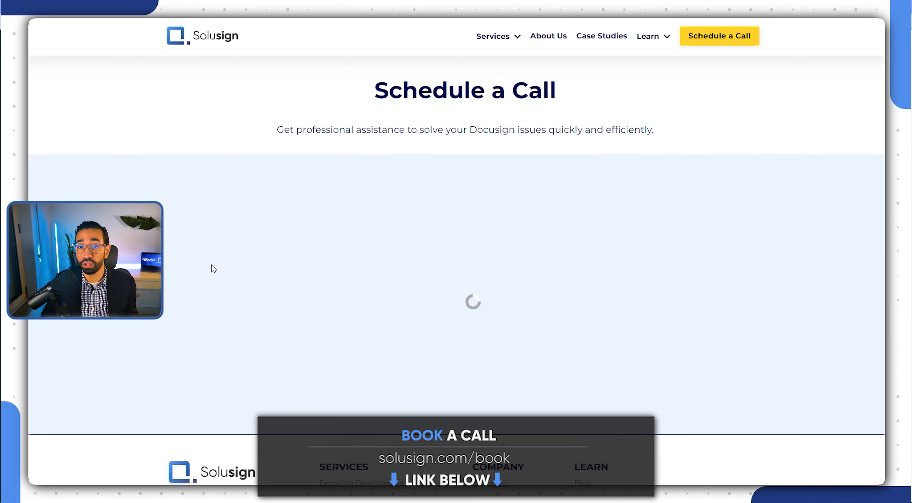
pyautogui.click(403, 337)
pyautogui.click(451, 377)
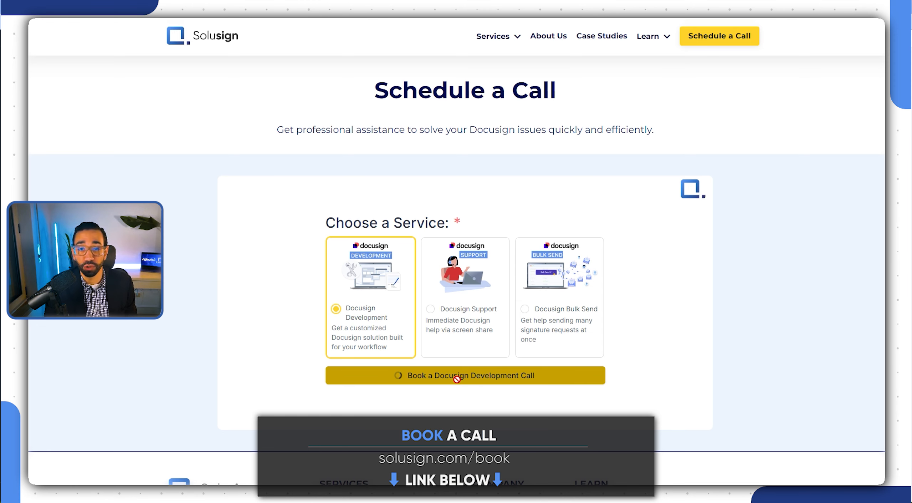